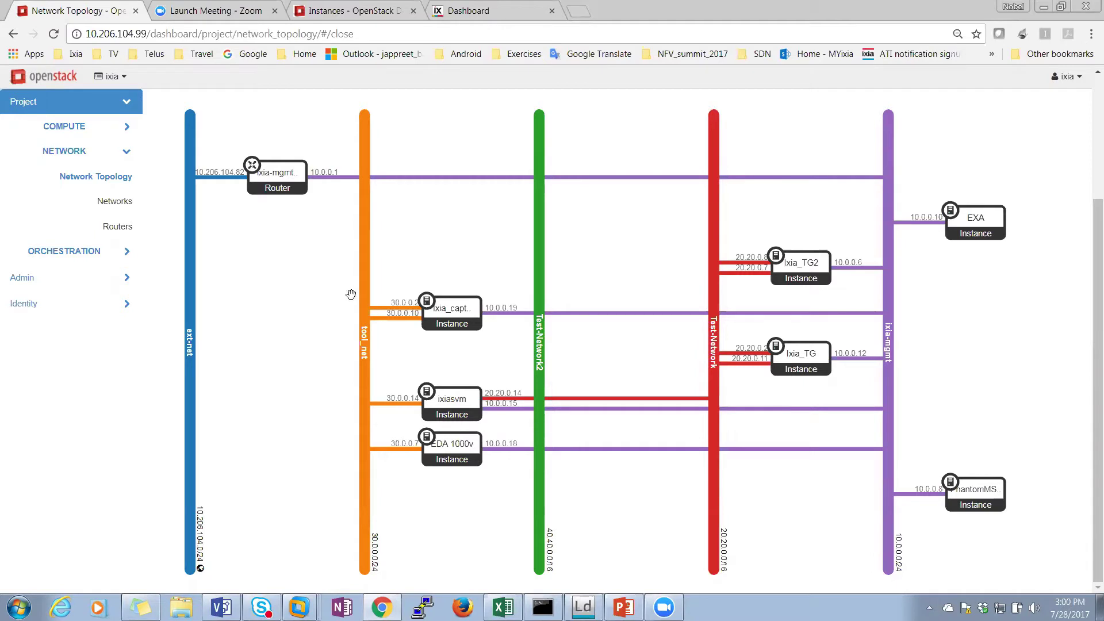
Inspect the details of the ixia-mgmt router and the PhantomMS-142, EXA and Ixia_TG2 instances in the network topology
{"action": "left_click", "coordinate": [282, 183]}
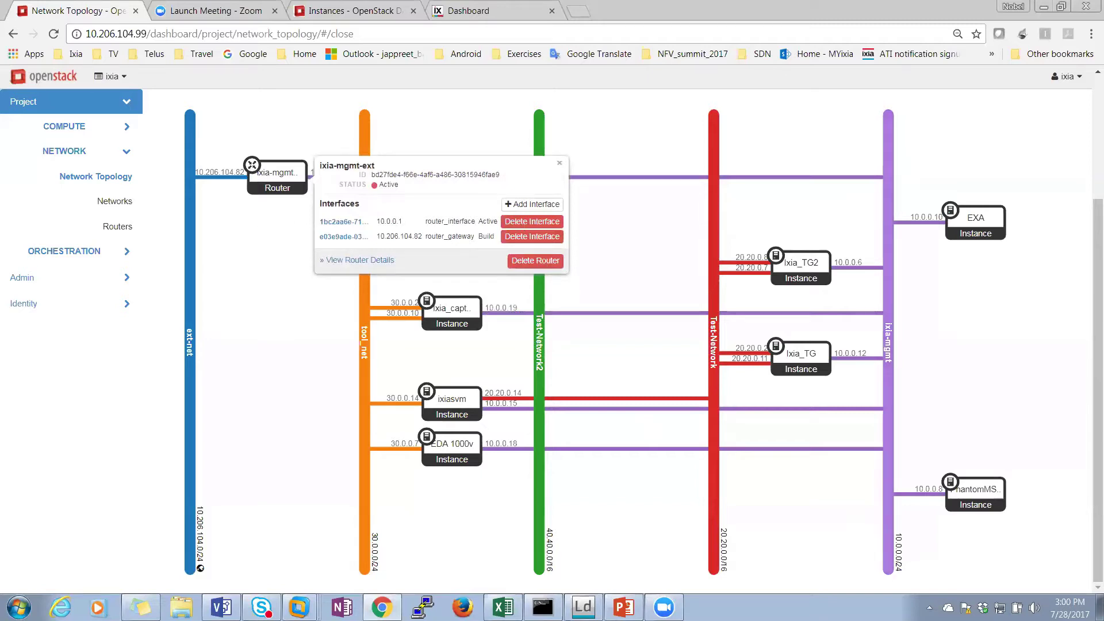
{"action": "left_click", "coordinate": [976, 491]}
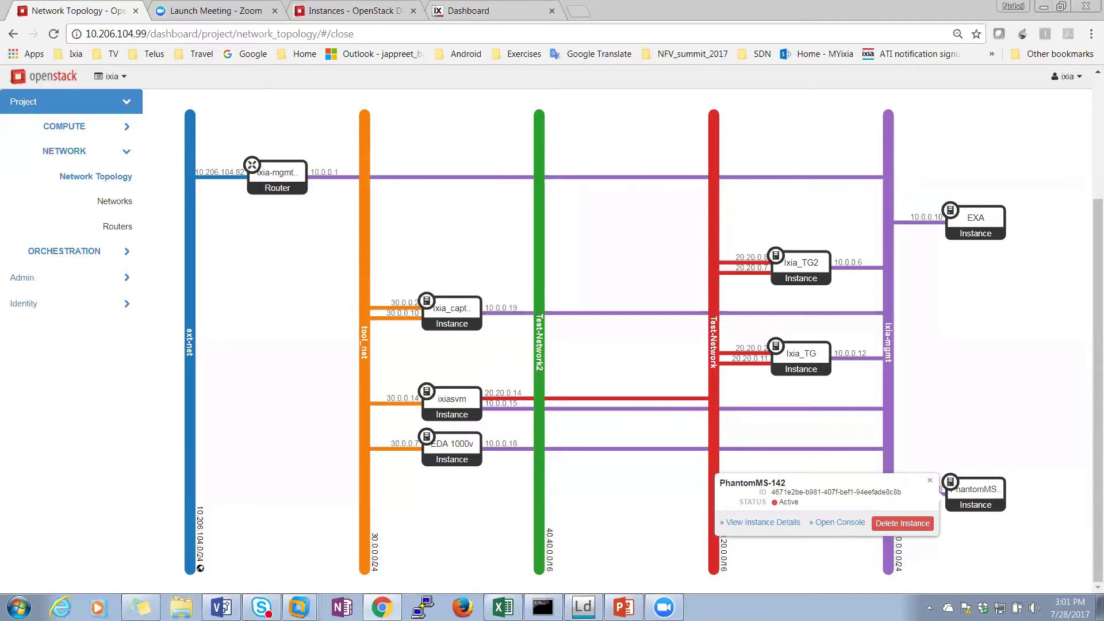
{"action": "left_click", "coordinate": [976, 222]}
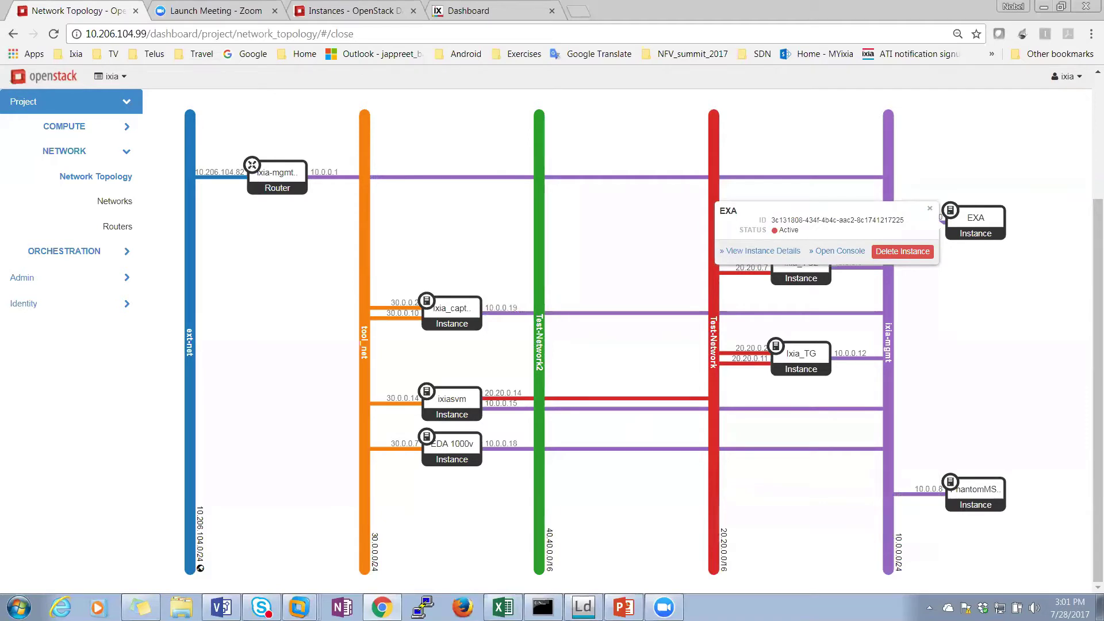
{"action": "left_click", "coordinate": [801, 263]}
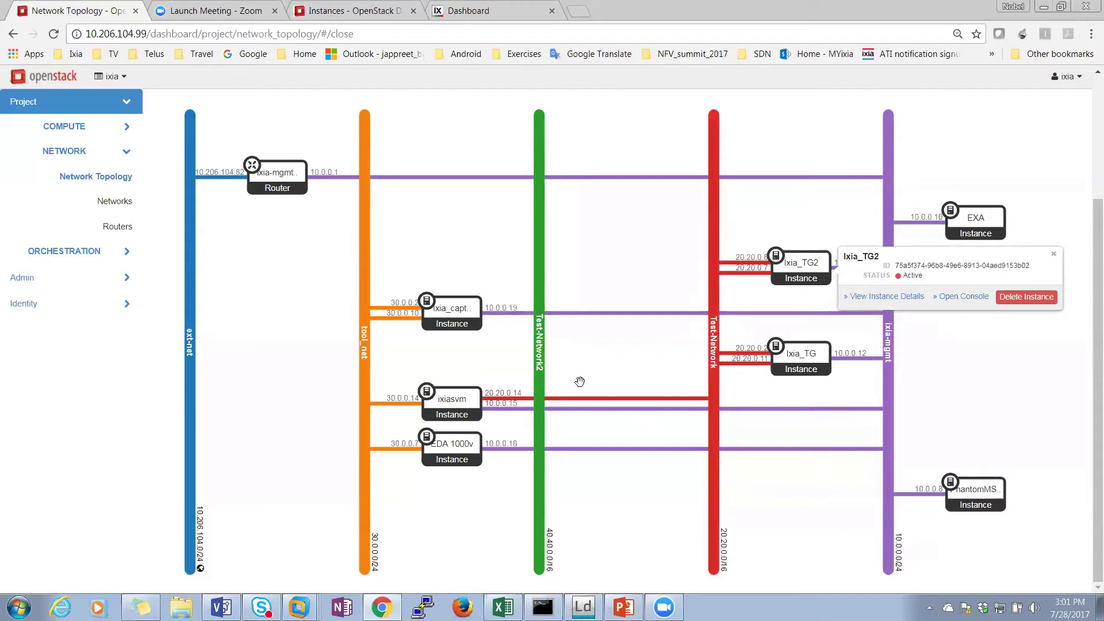
Examine how the ixiasvm, EDA 1000v and PhantomMS-142 instances connect to the tool, test and management networks
{"action": "left_click", "coordinate": [454, 405]}
{"action": "left_click", "coordinate": [481, 443]}
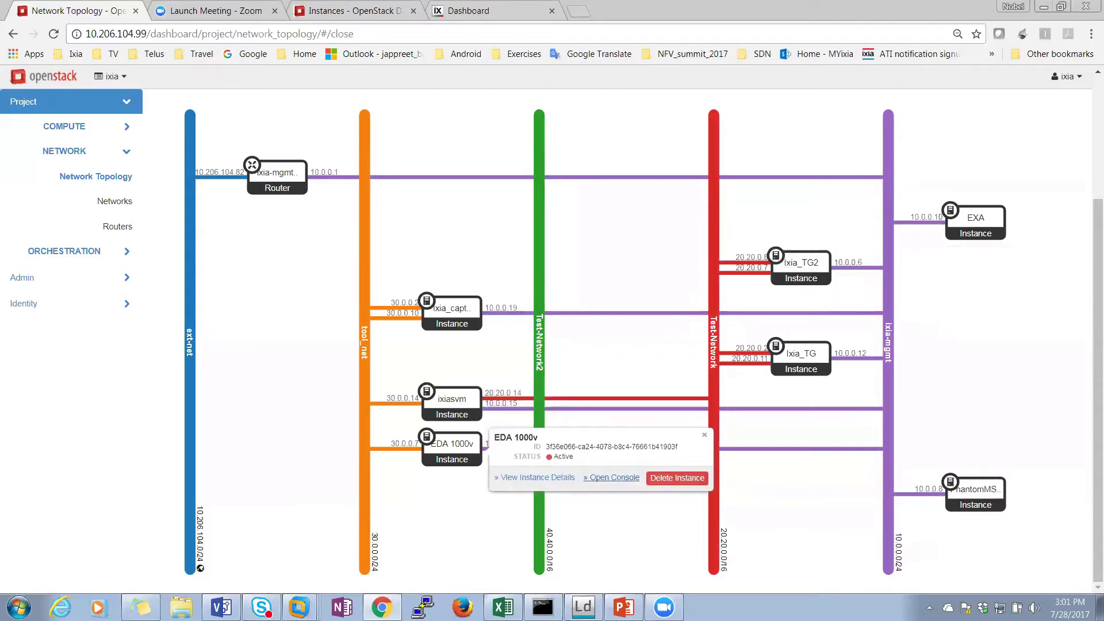
{"action": "left_click", "coordinate": [463, 405]}
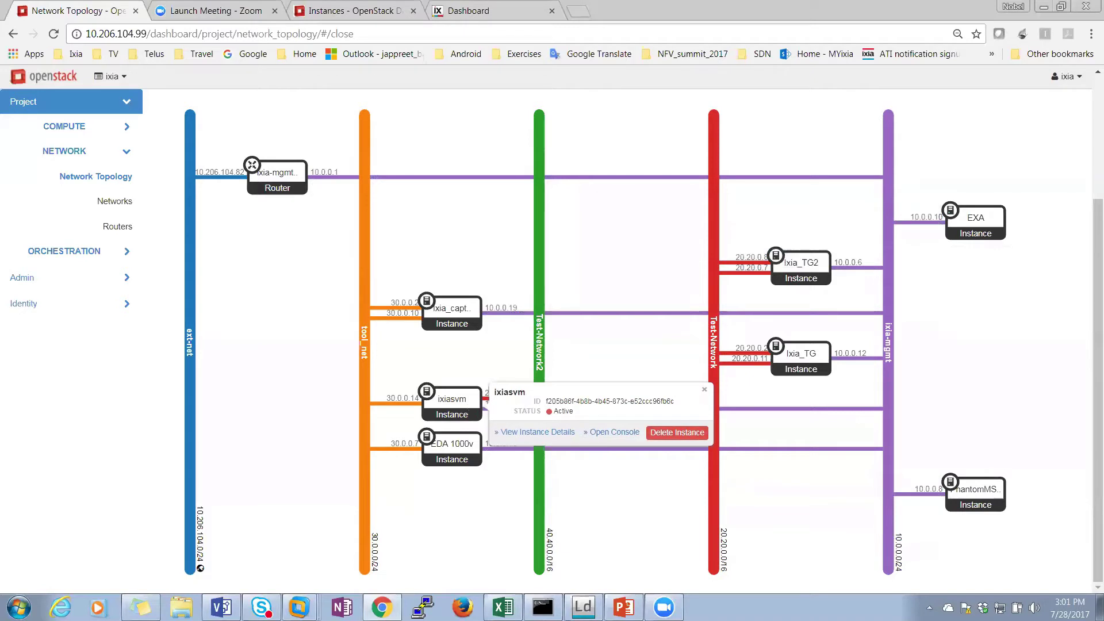
{"action": "left_click", "coordinate": [973, 492]}
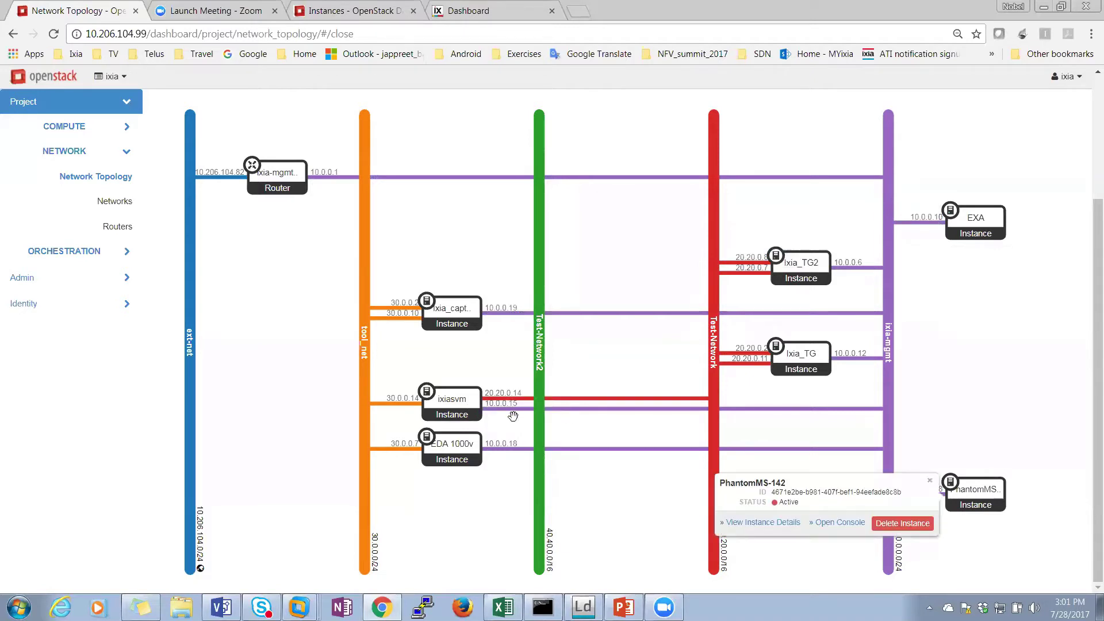
{"action": "left_click", "coordinate": [454, 404]}
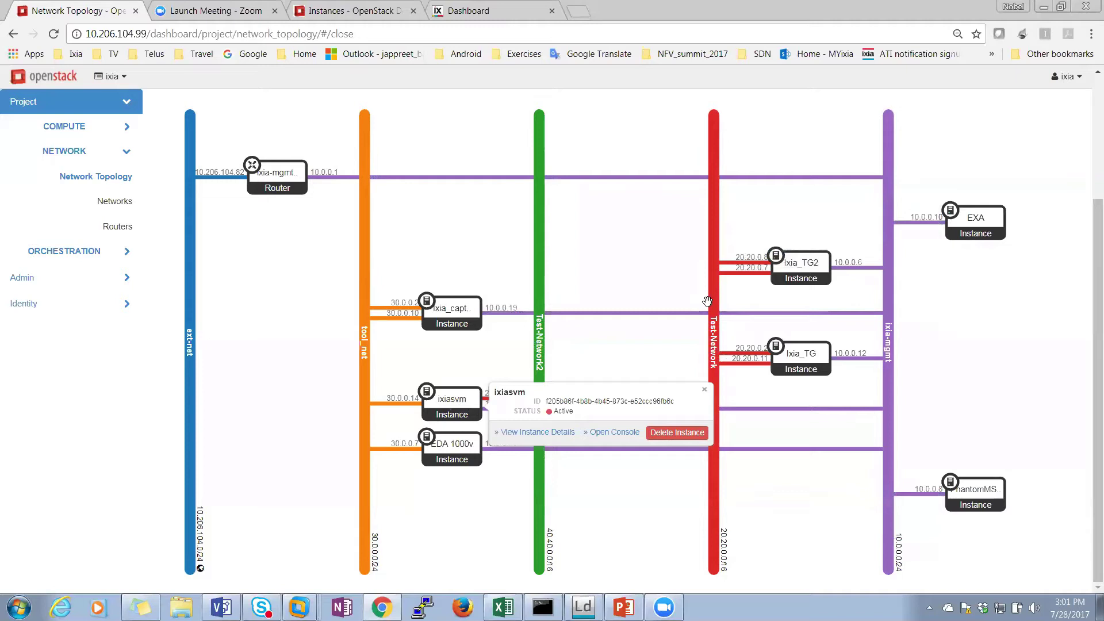
{"action": "left_click", "coordinate": [704, 390]}
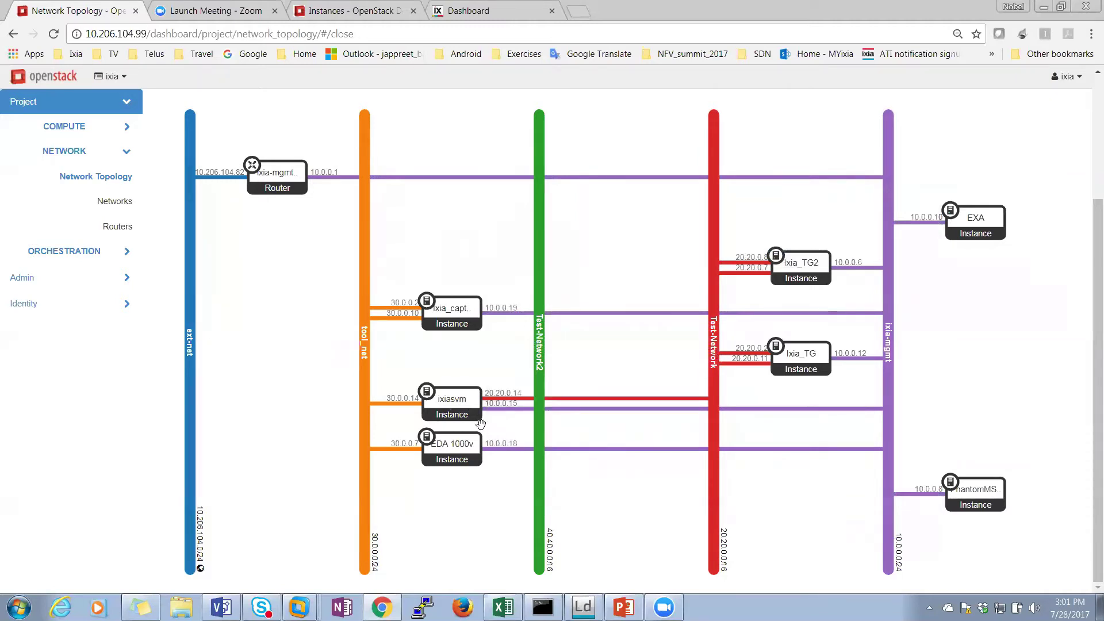
{"action": "left_click", "coordinate": [454, 410]}
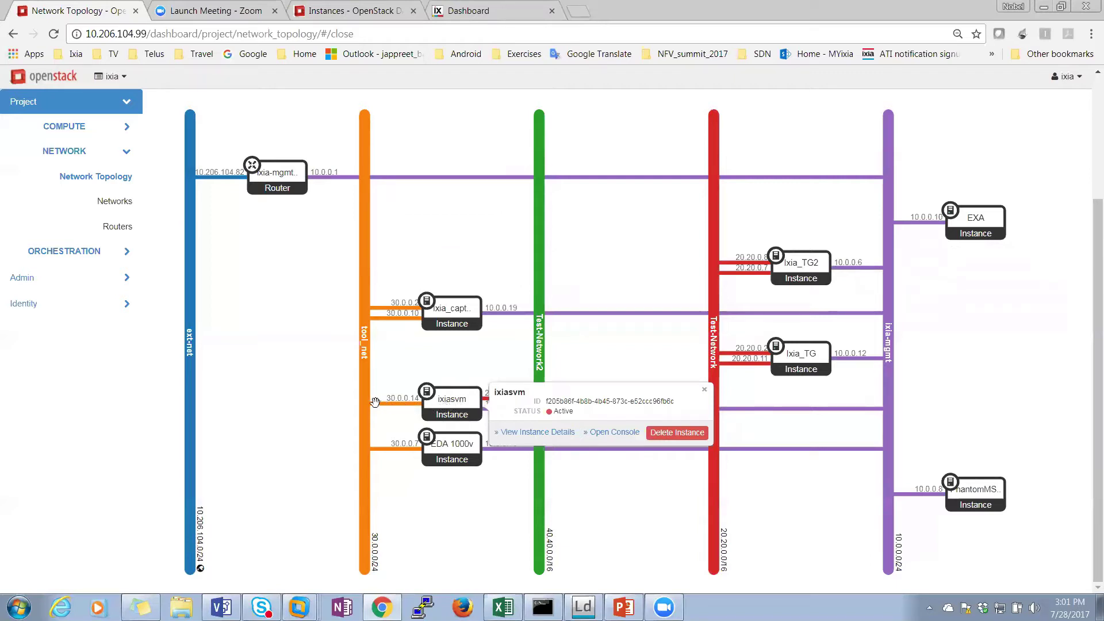
{"action": "left_click", "coordinate": [430, 448]}
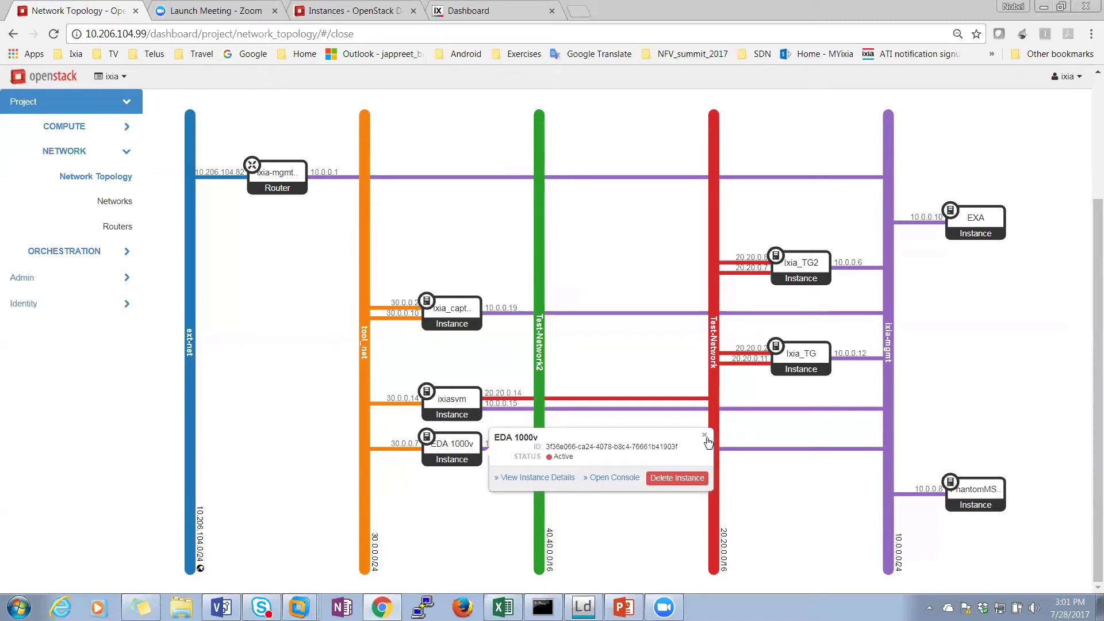
Review the router's interfaces again, along with the details of the ixiasvm and Ixia_capture instances
{"action": "left_click", "coordinate": [251, 165]}
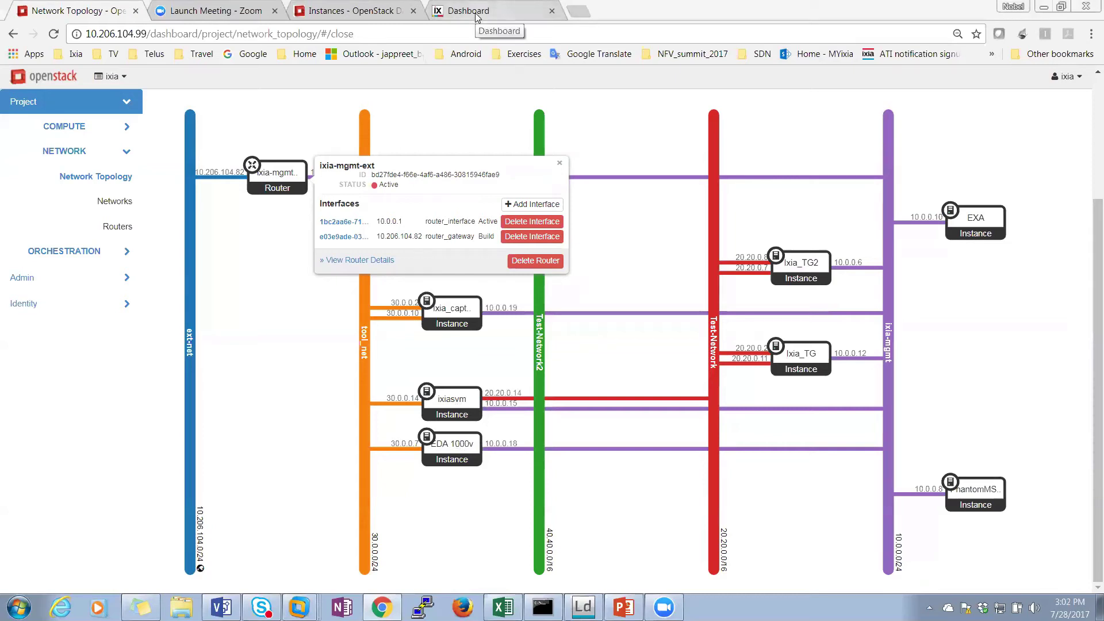
{"action": "left_click", "coordinate": [559, 165]}
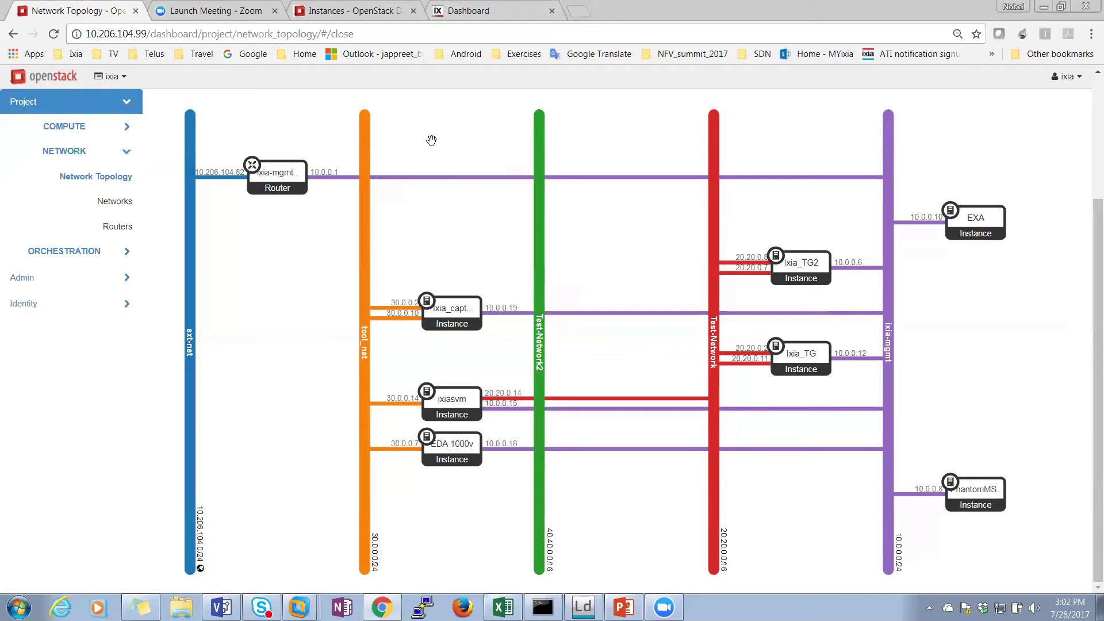
{"action": "left_click", "coordinate": [429, 410]}
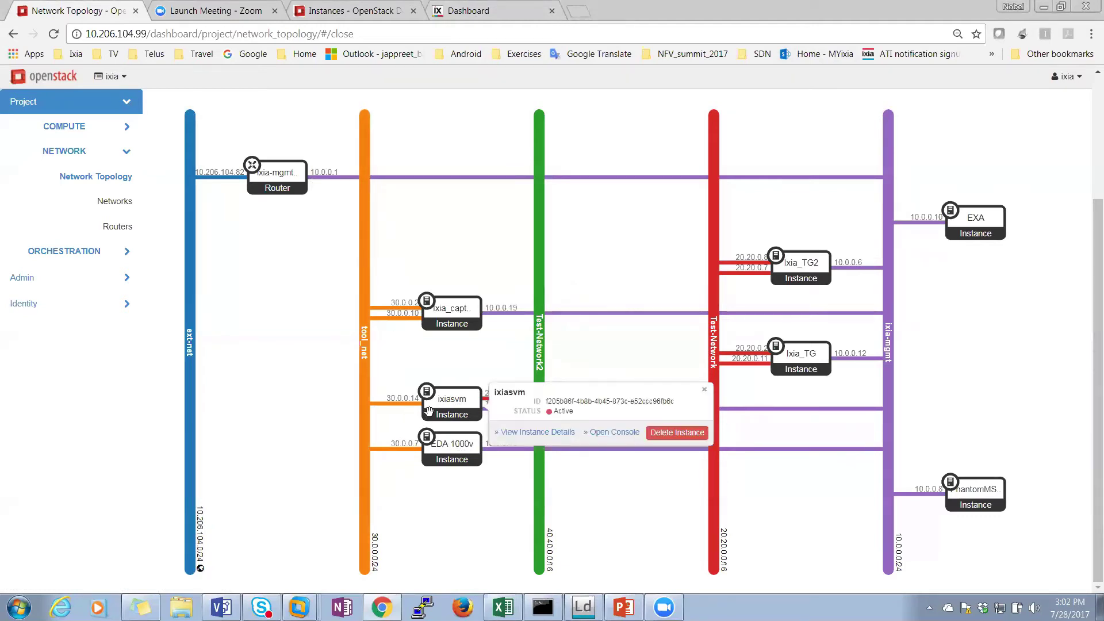
{"action": "left_click", "coordinate": [452, 314]}
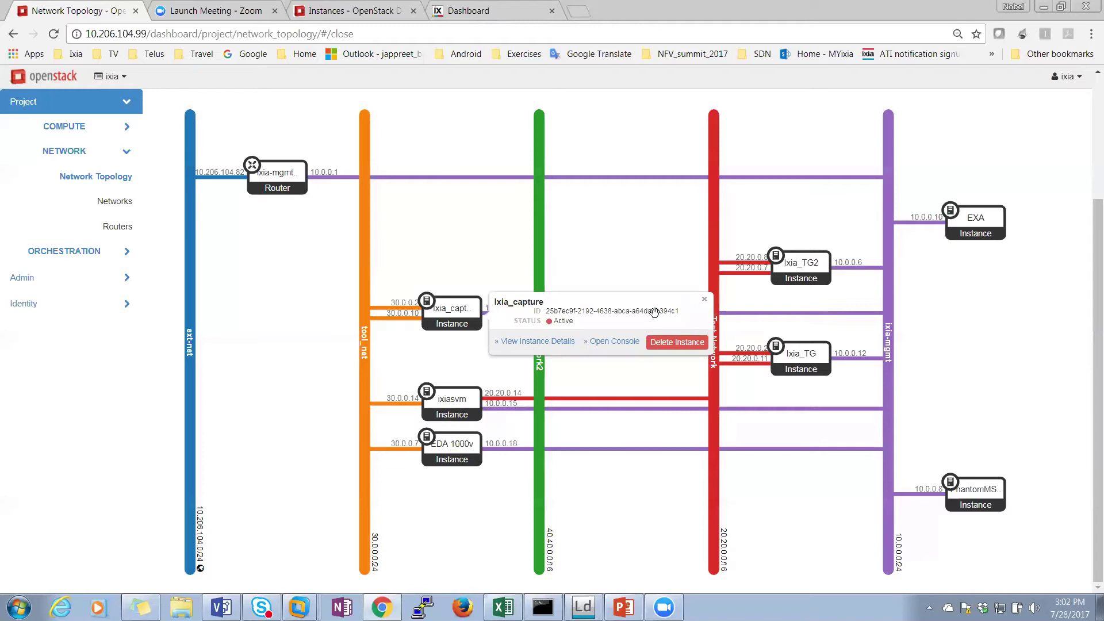
{"action": "left_click", "coordinate": [705, 299]}
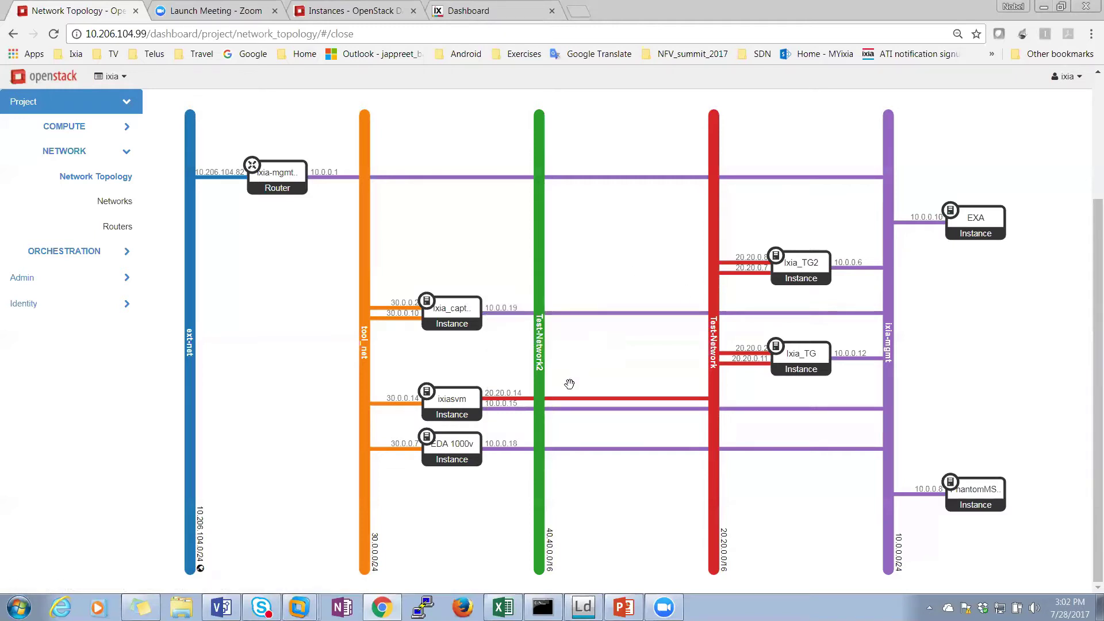
{"action": "left_click", "coordinate": [449, 411]}
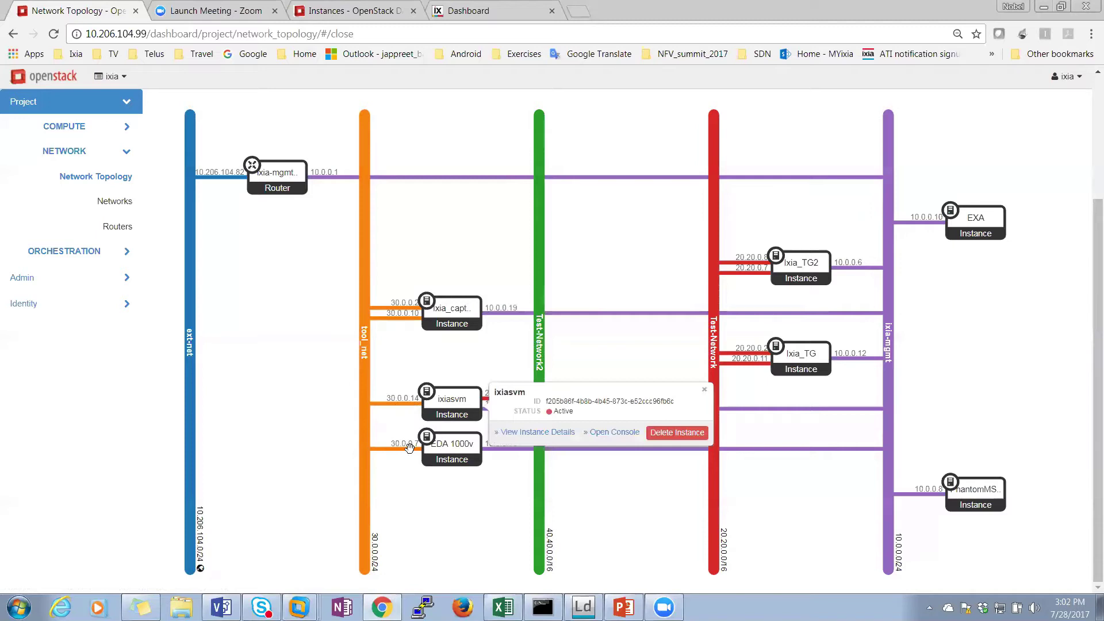
{"action": "left_click", "coordinate": [454, 311]}
Switch to the Phantom vTap Management Server and expand the OpenStack inventory through ixia and RegionOne to the instances under nova
{"action": "left_click", "coordinate": [480, 12]}
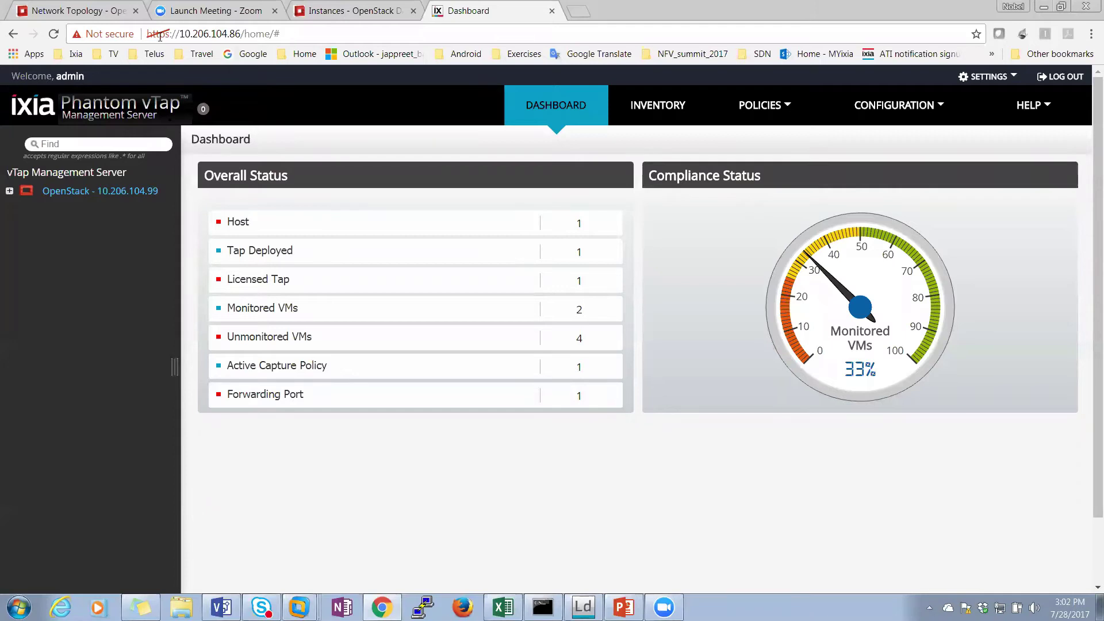
{"action": "left_click", "coordinate": [720, 123]}
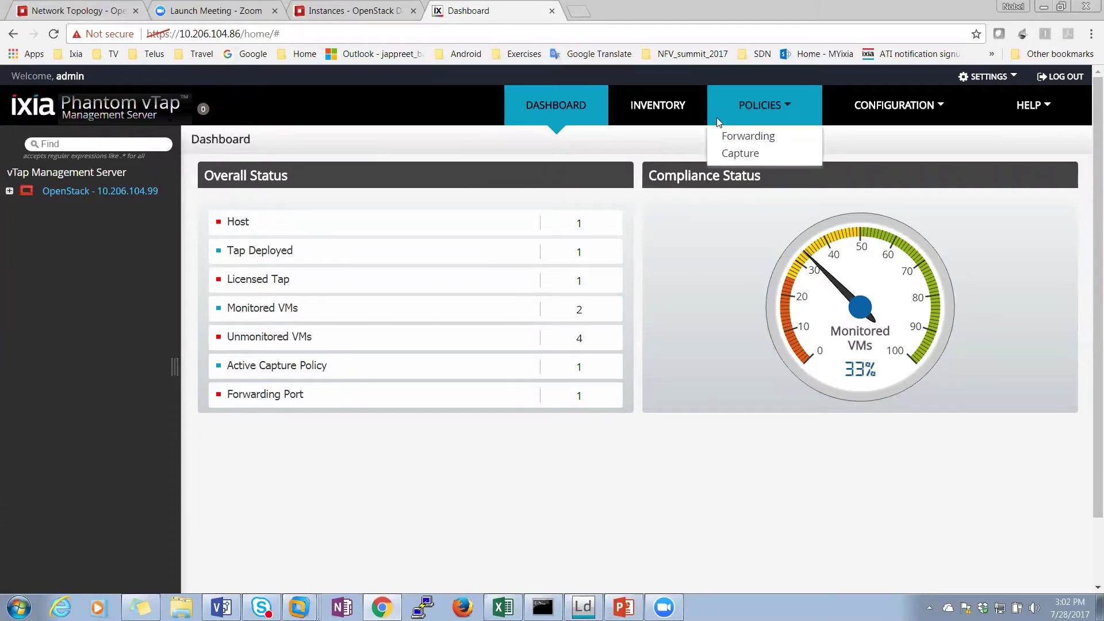
{"action": "left_click", "coordinate": [9, 192]}
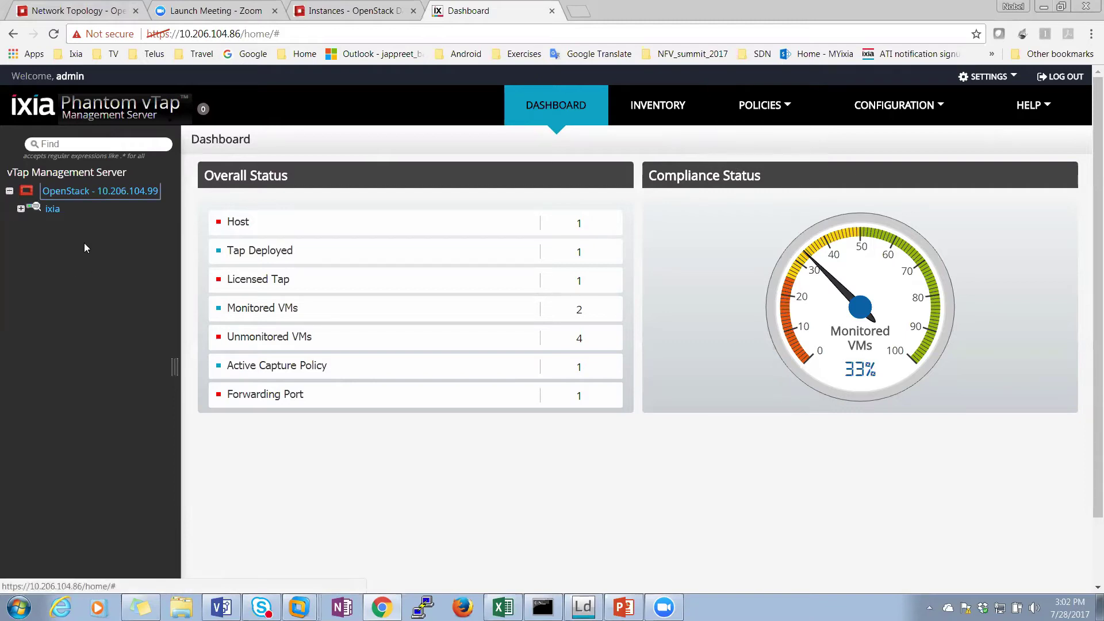
{"action": "left_click", "coordinate": [21, 209]}
{"action": "left_click", "coordinate": [33, 228]}
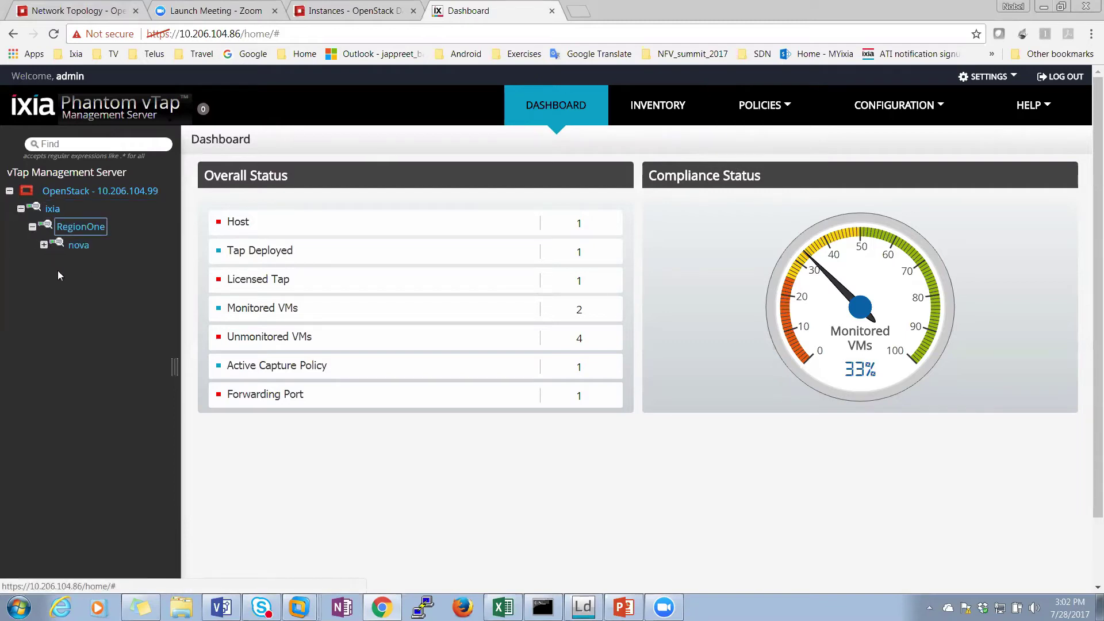
{"action": "left_click", "coordinate": [45, 245]}
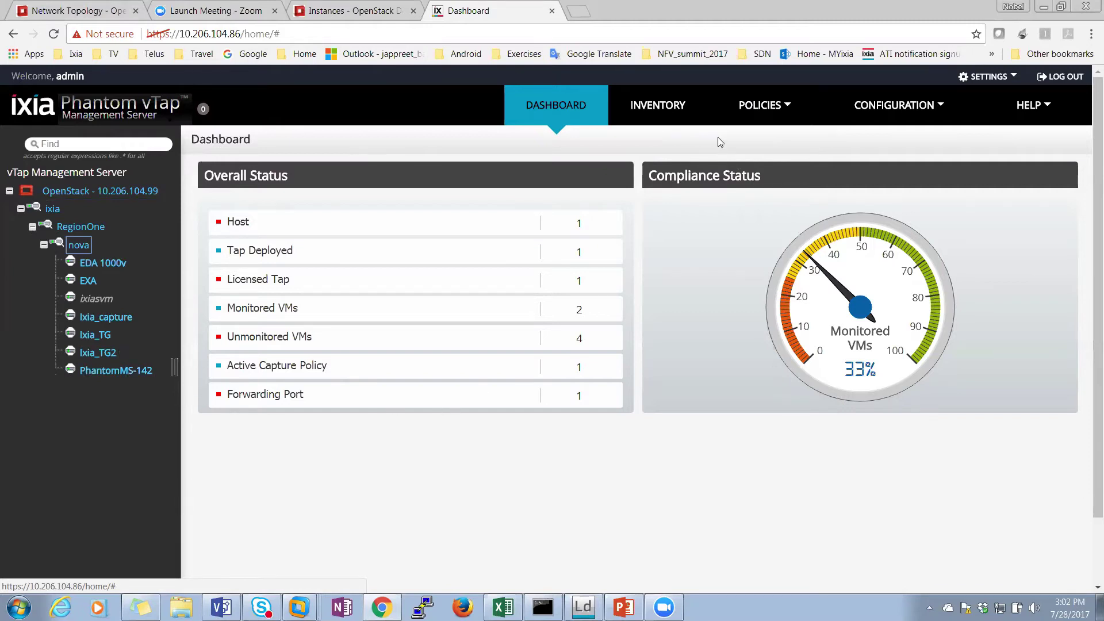
Open the capture policies and review the ixia_capture policy's forwarding rule and its assigned virtual machines
{"action": "left_click", "coordinate": [760, 104]}
{"action": "left_click", "coordinate": [742, 153]}
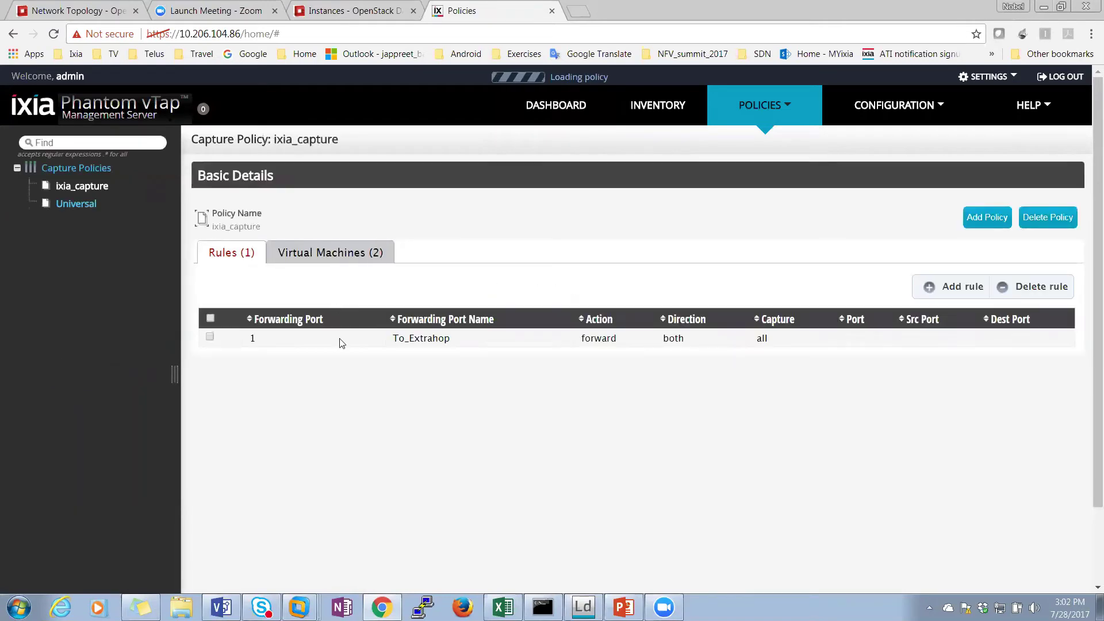
{"action": "left_click", "coordinate": [210, 337]}
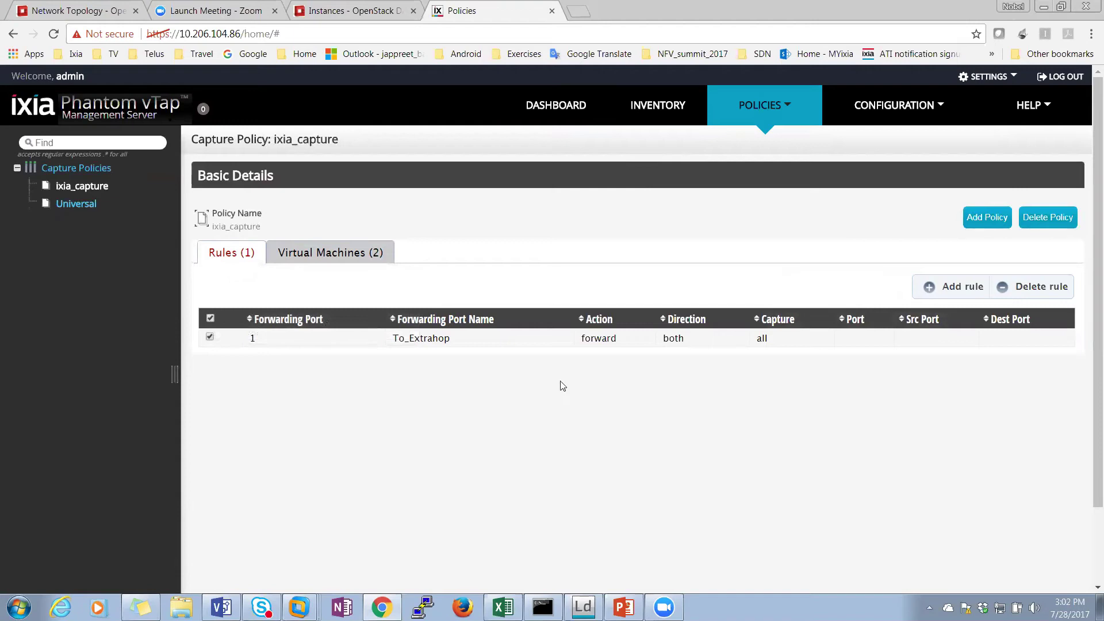
{"action": "left_click", "coordinate": [209, 338]}
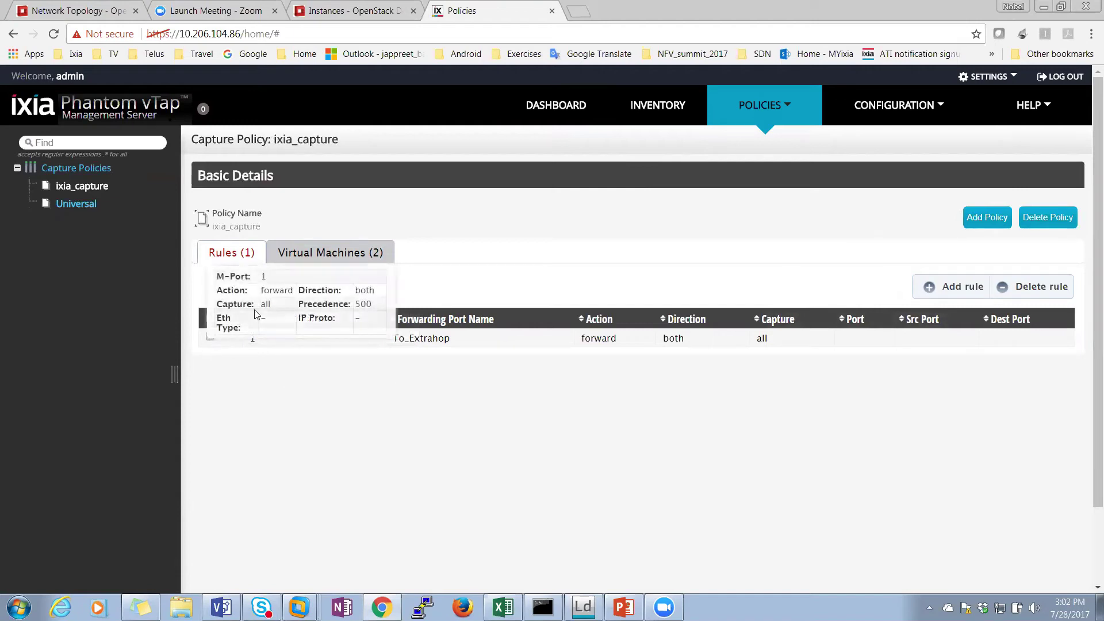
{"action": "left_click", "coordinate": [324, 259]}
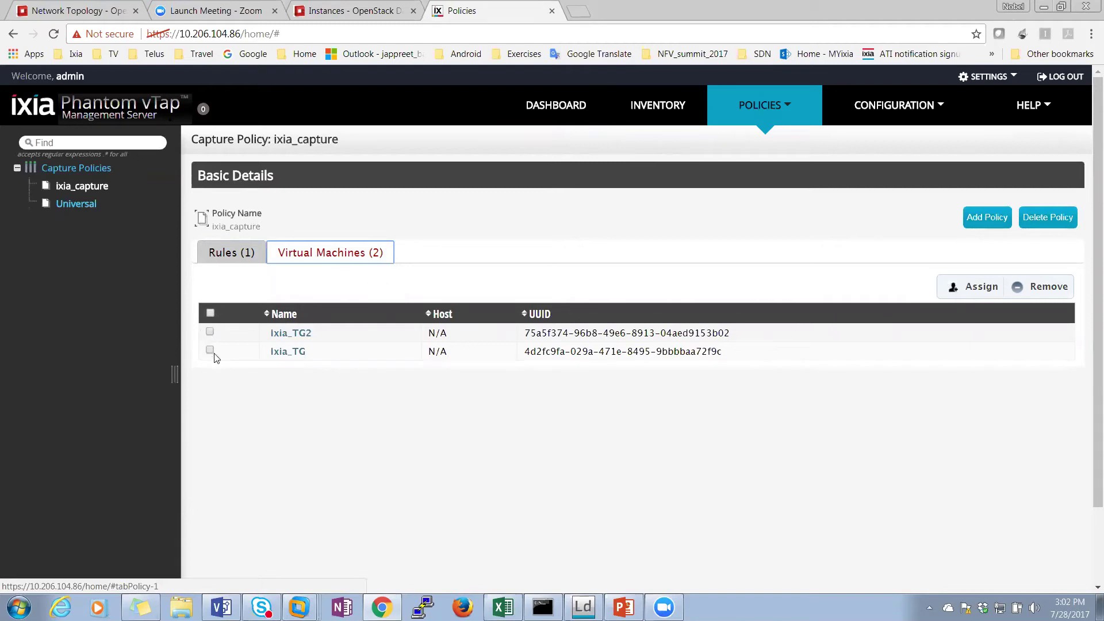
Open the To_Extrahop ERSPAN forwarding port for editing, check its name and IP address, and save it
{"action": "left_click", "coordinate": [760, 104]}
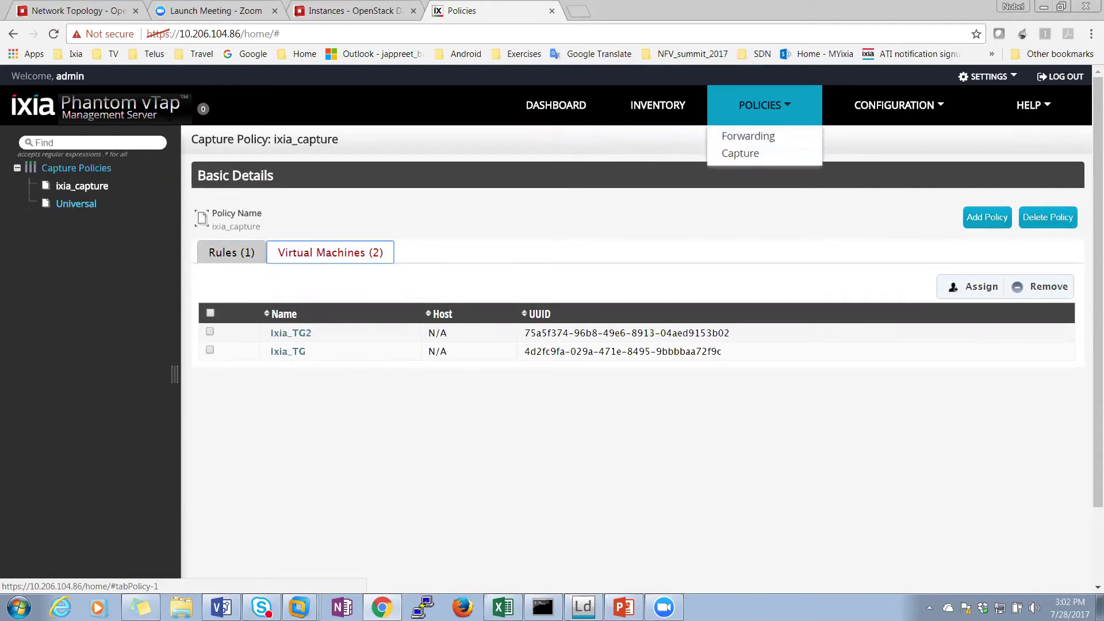
{"action": "left_click", "coordinate": [745, 138]}
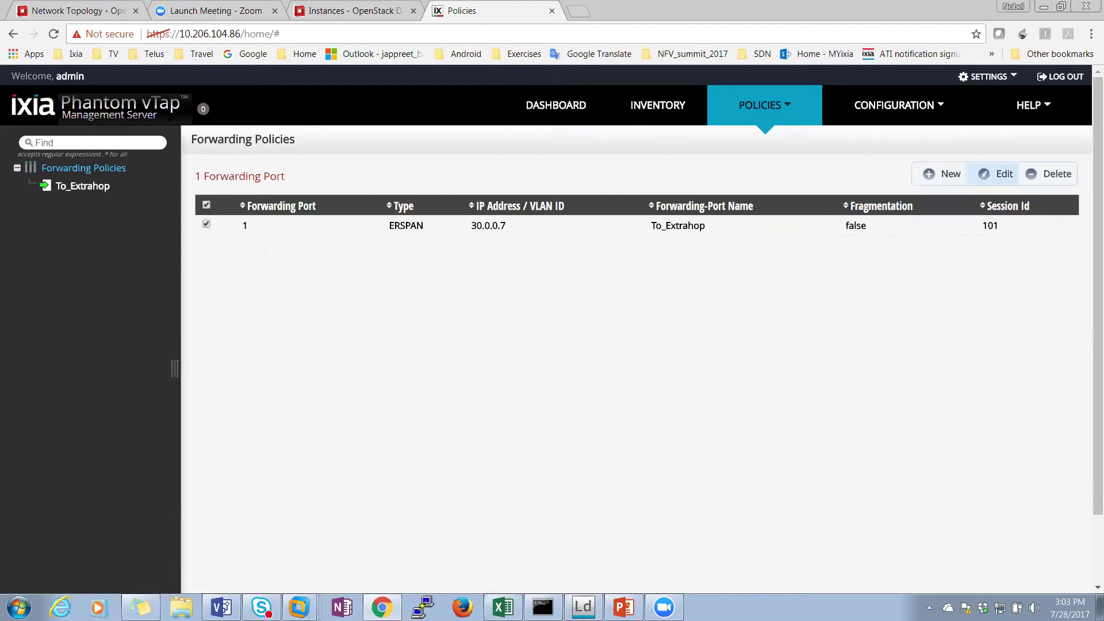
{"action": "left_click", "coordinate": [998, 173]}
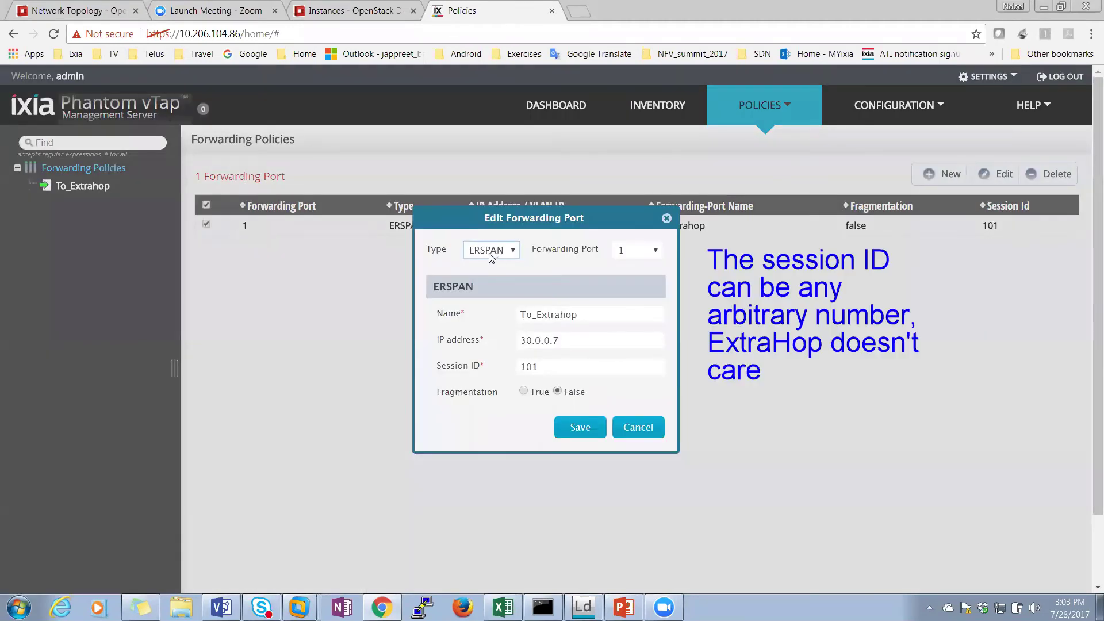
{"action": "triple_click", "coordinate": [581, 340]}
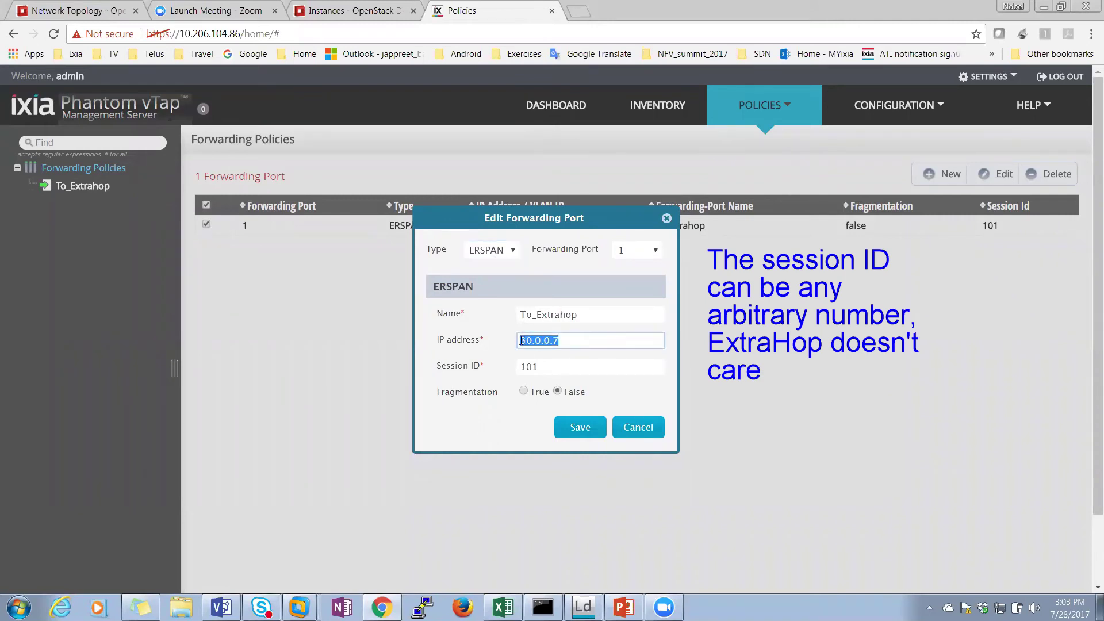
{"action": "double_click", "coordinate": [547, 316]}
{"action": "triple_click", "coordinate": [548, 317]}
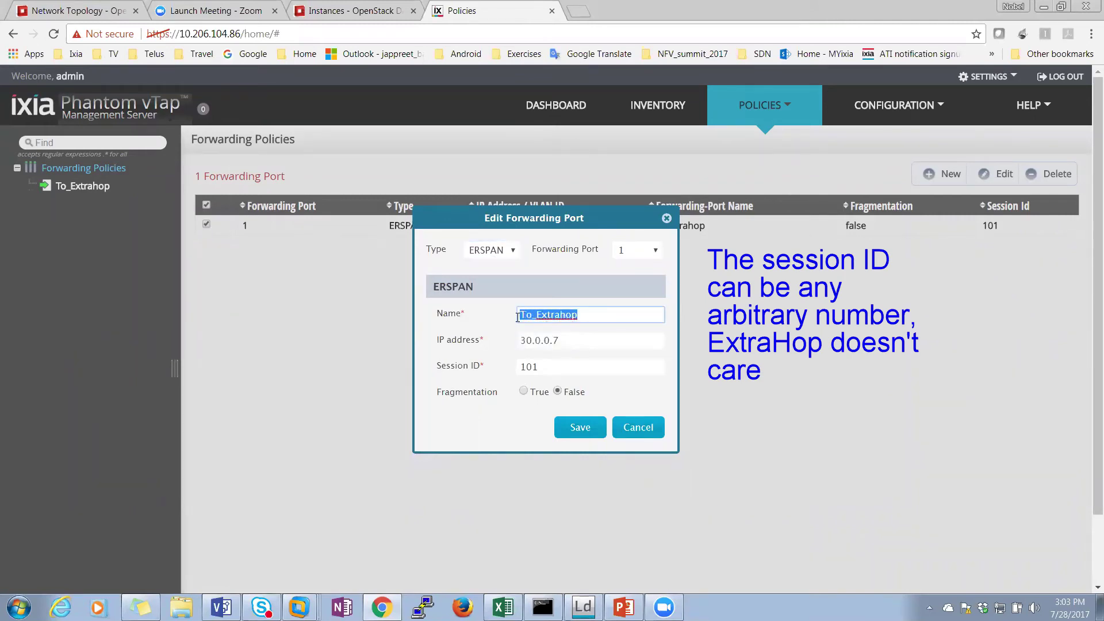
{"action": "double_click", "coordinate": [533, 341]}
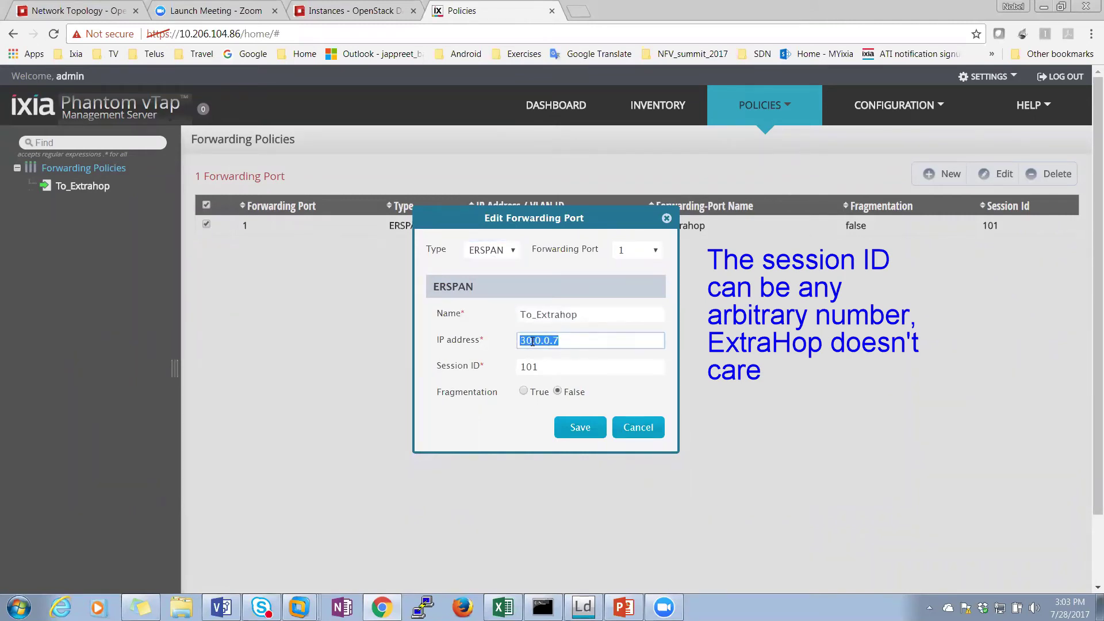
{"action": "left_click", "coordinate": [581, 428]}
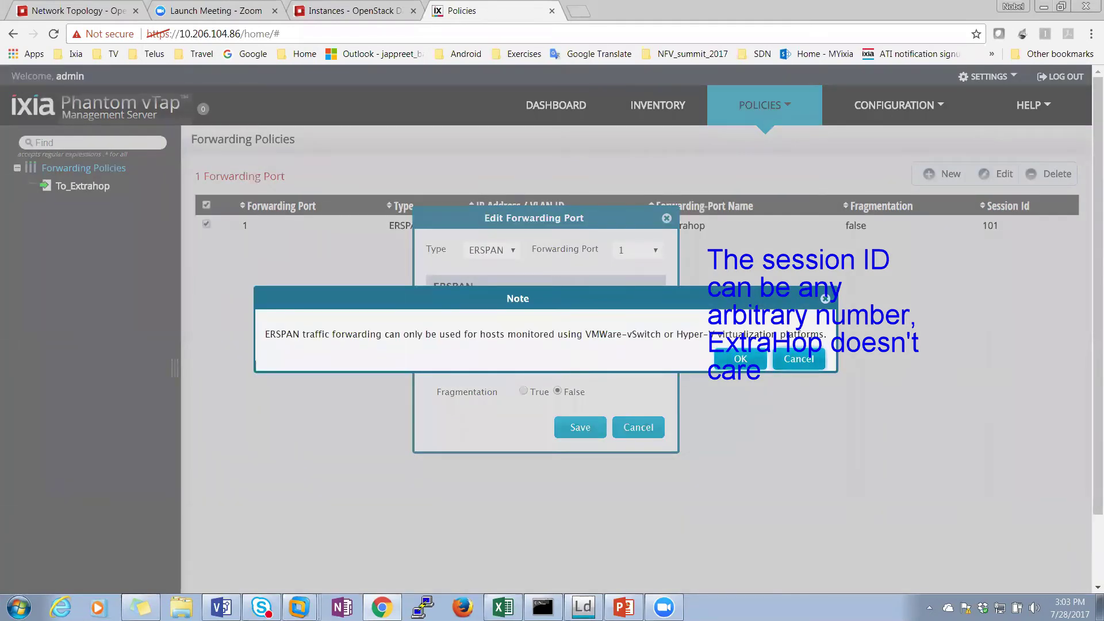
{"action": "left_click", "coordinate": [740, 359]}
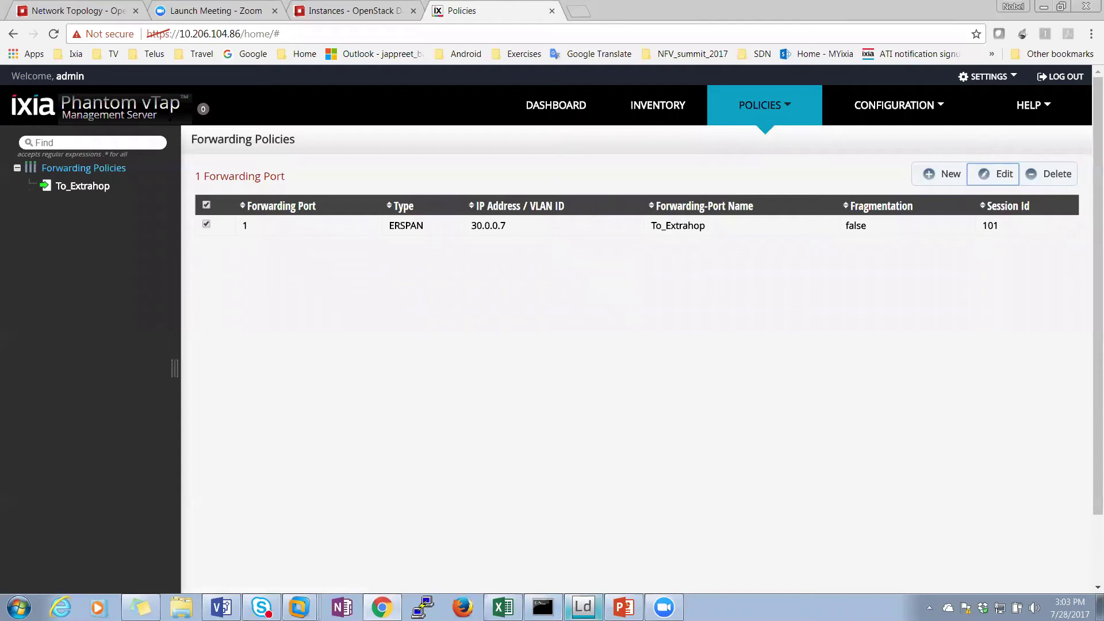
Switch to IxLoad, review the Scenario1 networks and traffic, and open the FTP client throughput objective statistics alongside the HTTP ones
{"action": "mouse_move", "coordinate": [584, 607]}
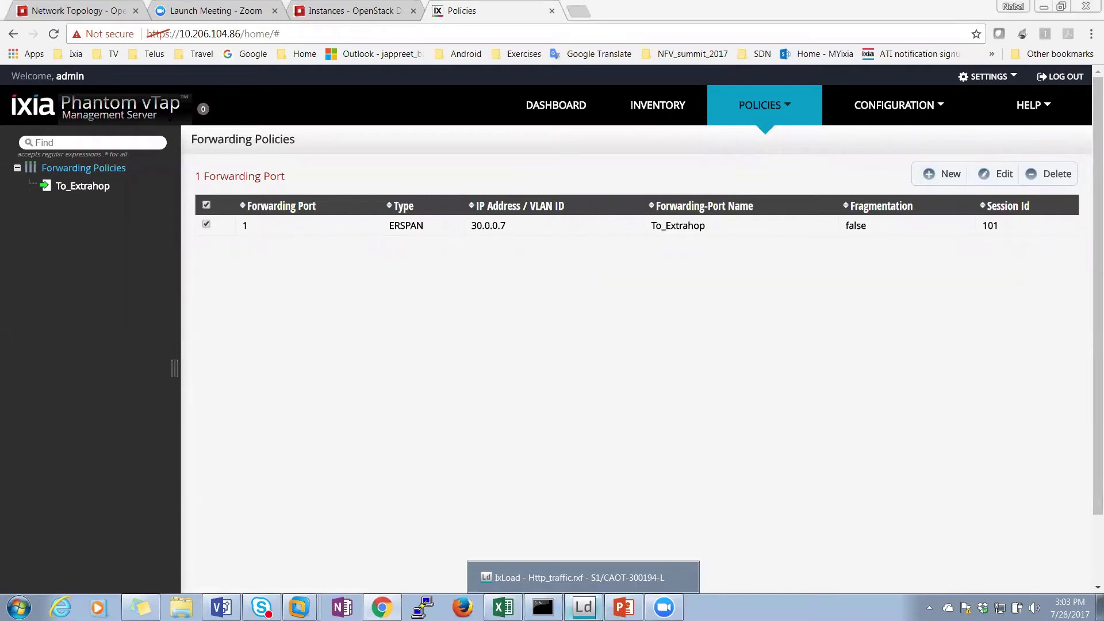
{"action": "left_click", "coordinate": [583, 607]}
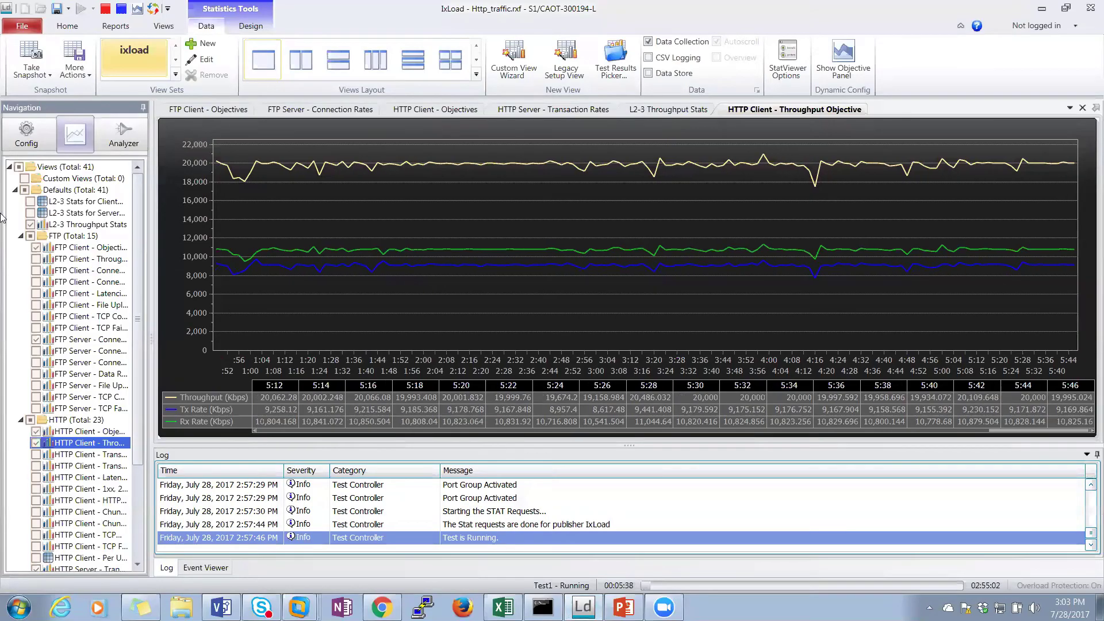
{"action": "left_click", "coordinate": [24, 135]}
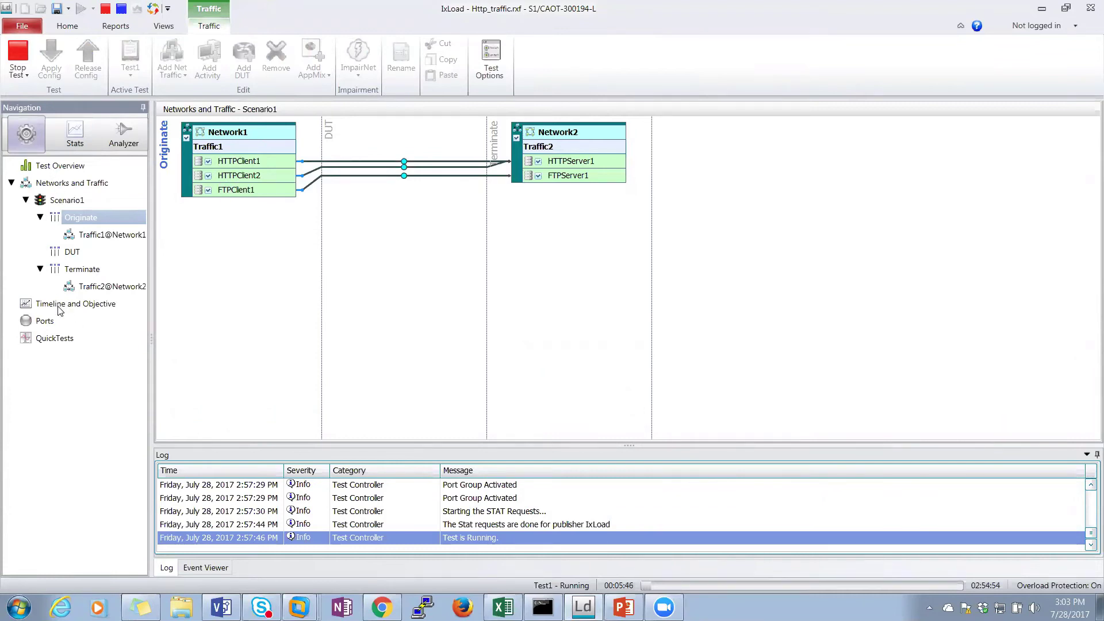
{"action": "left_click", "coordinate": [69, 149]}
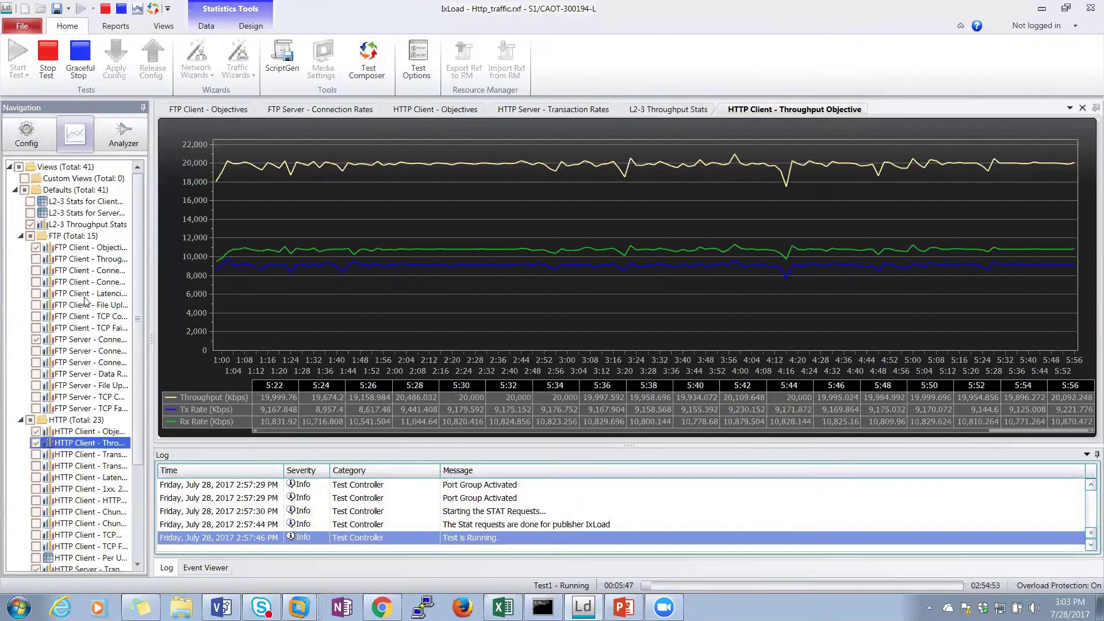
{"action": "double_click", "coordinate": [89, 262]}
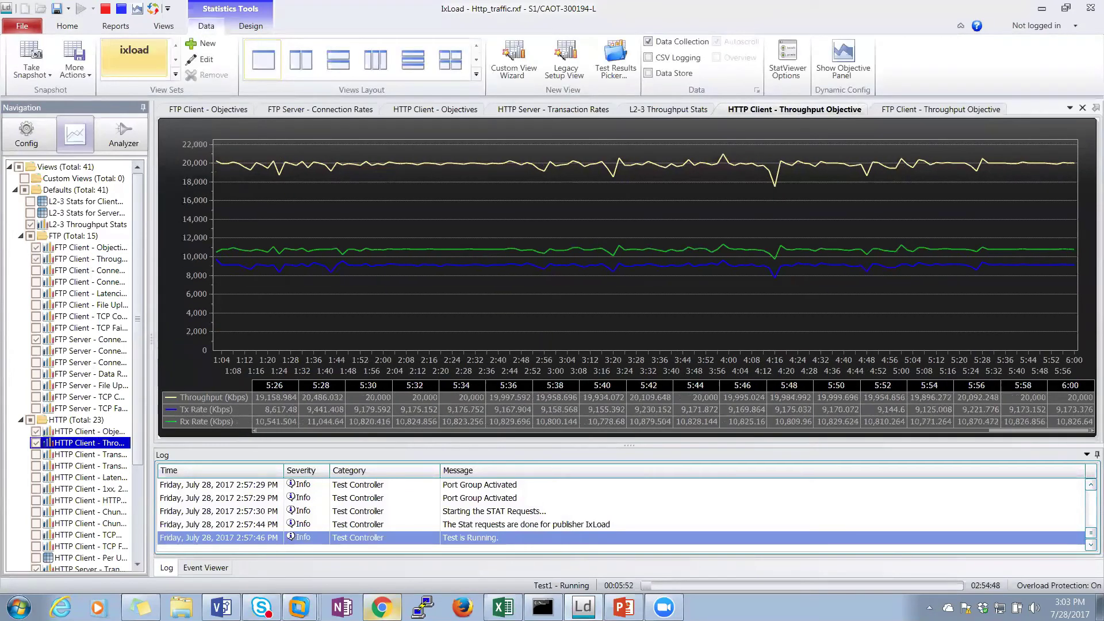
Switch to the ExtraHop Activity dashboard and review its traffic overview and the active HTTP, DNS and FTP protocol charts
{"action": "mouse_move", "coordinate": [381, 607]}
{"action": "mouse_move", "coordinate": [664, 607]}
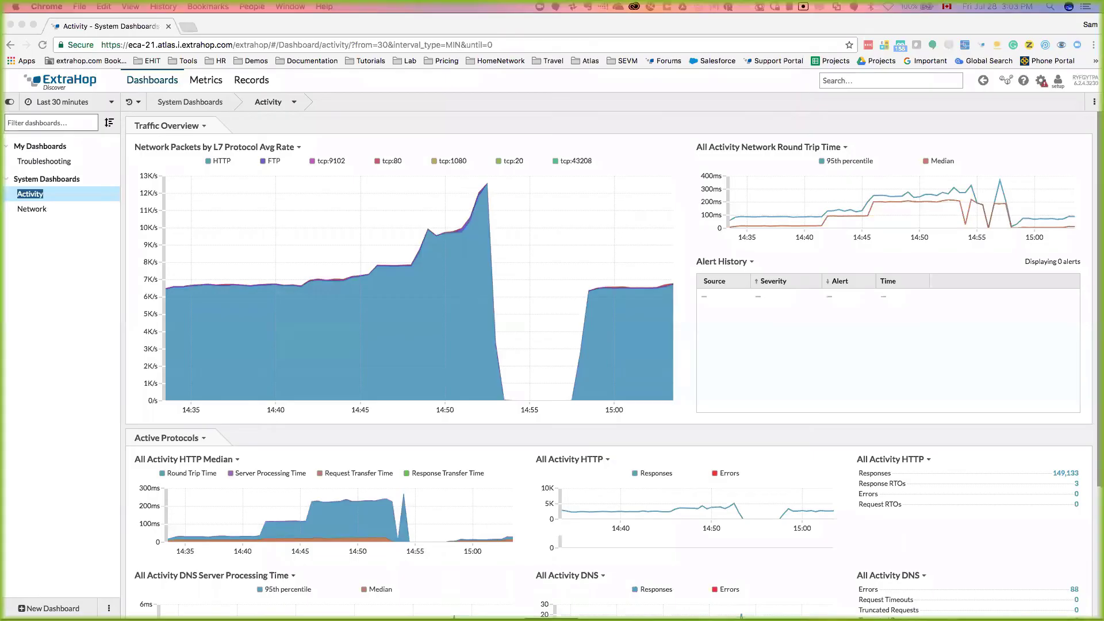
{"action": "left_click", "coordinate": [71, 227]}
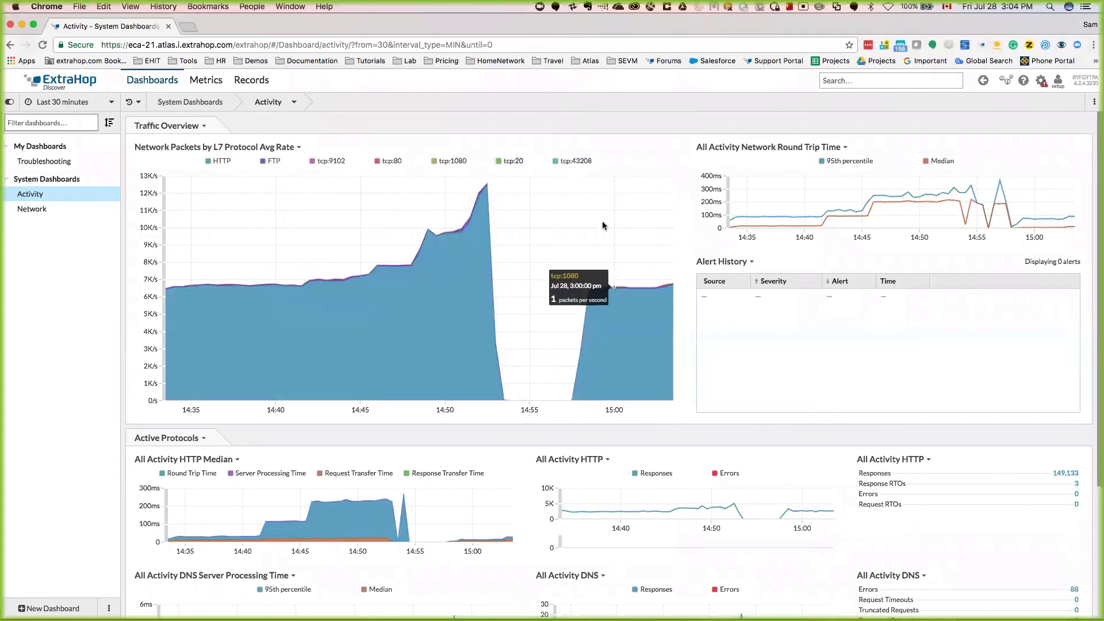
{"action": "scroll", "coordinate": [219, 417], "scroll_direction": "down", "scroll_amount": 1}
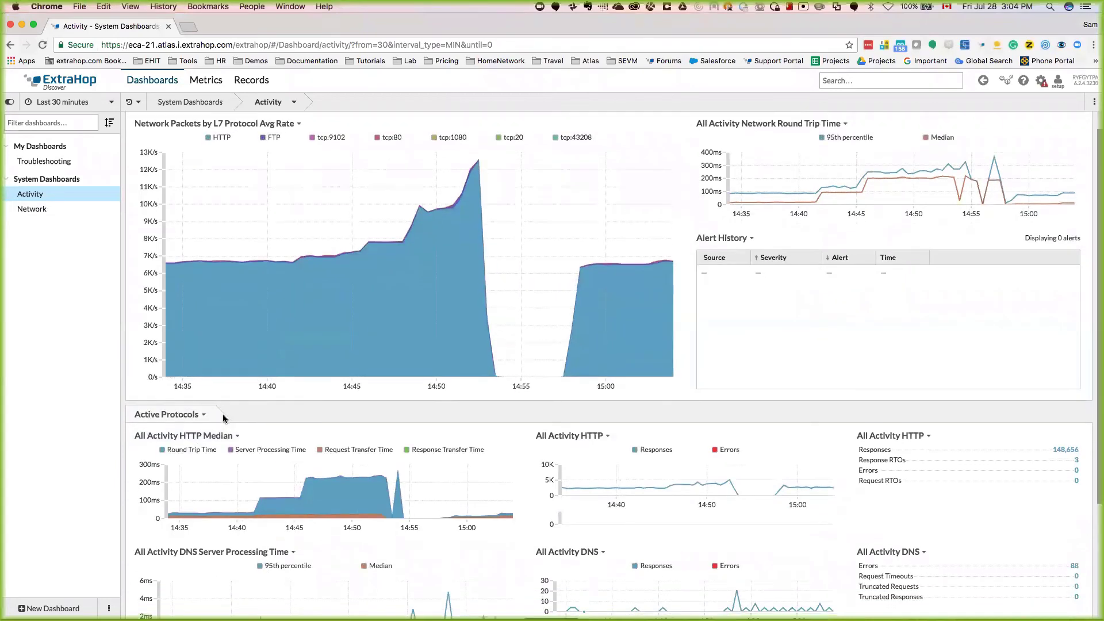
{"action": "scroll", "coordinate": [224, 418], "scroll_direction": "down", "scroll_amount": 4}
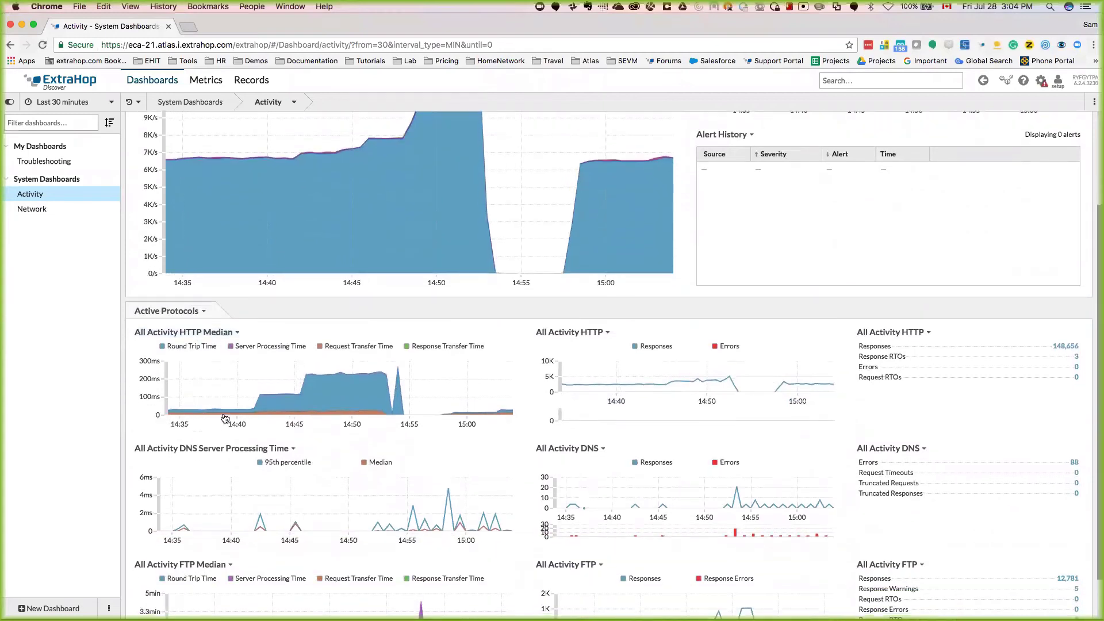
{"action": "scroll", "coordinate": [224, 418], "scroll_direction": "down", "scroll_amount": 2}
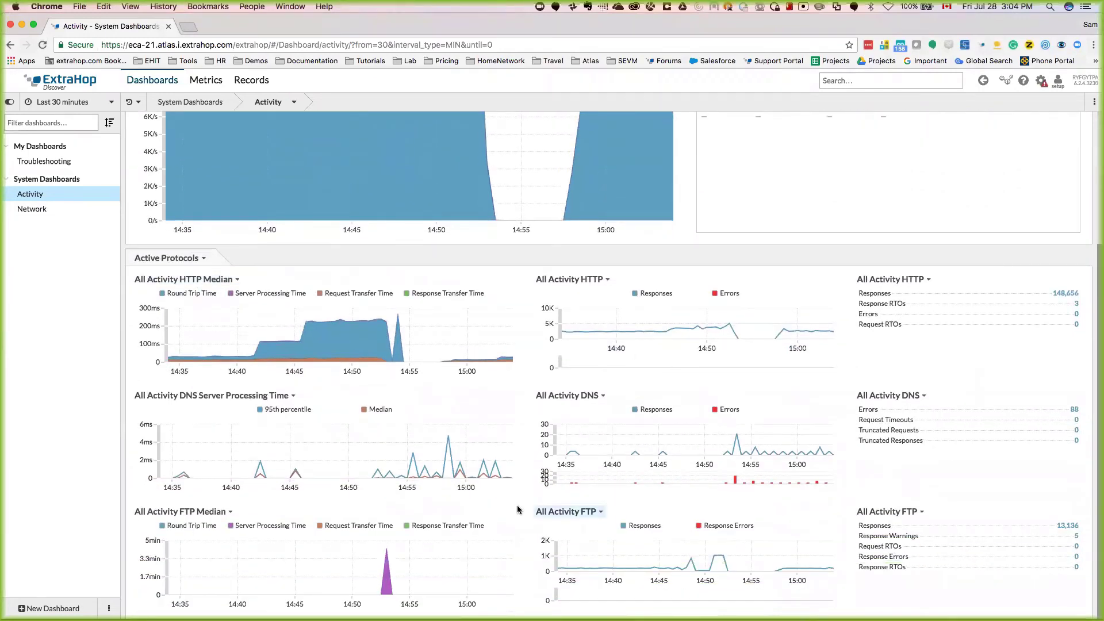
{"action": "scroll", "coordinate": [409, 440], "scroll_direction": "up", "scroll_amount": 7}
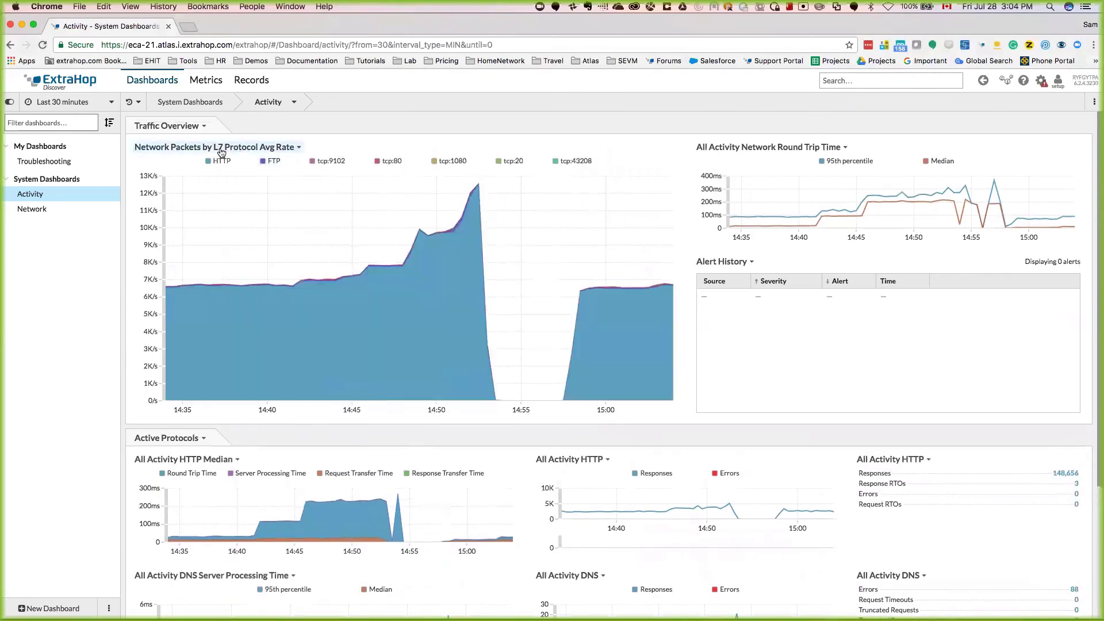
Open the ExtraHop metrics, review the discovered devices, and list the activity groups
{"action": "left_click", "coordinate": [181, 102]}
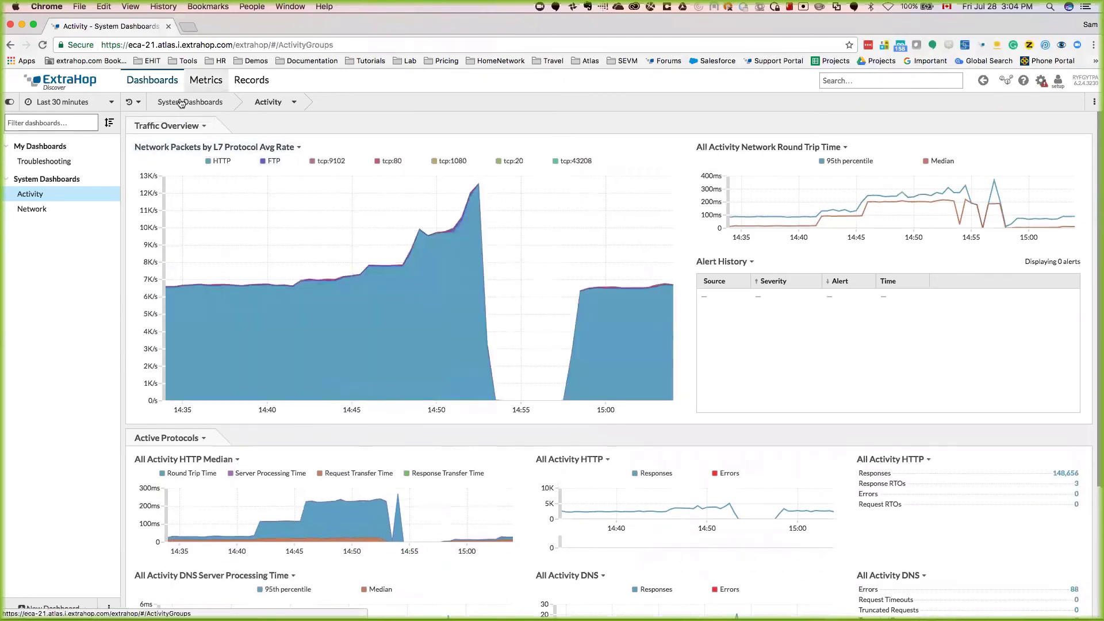
{"action": "left_click", "coordinate": [28, 153]}
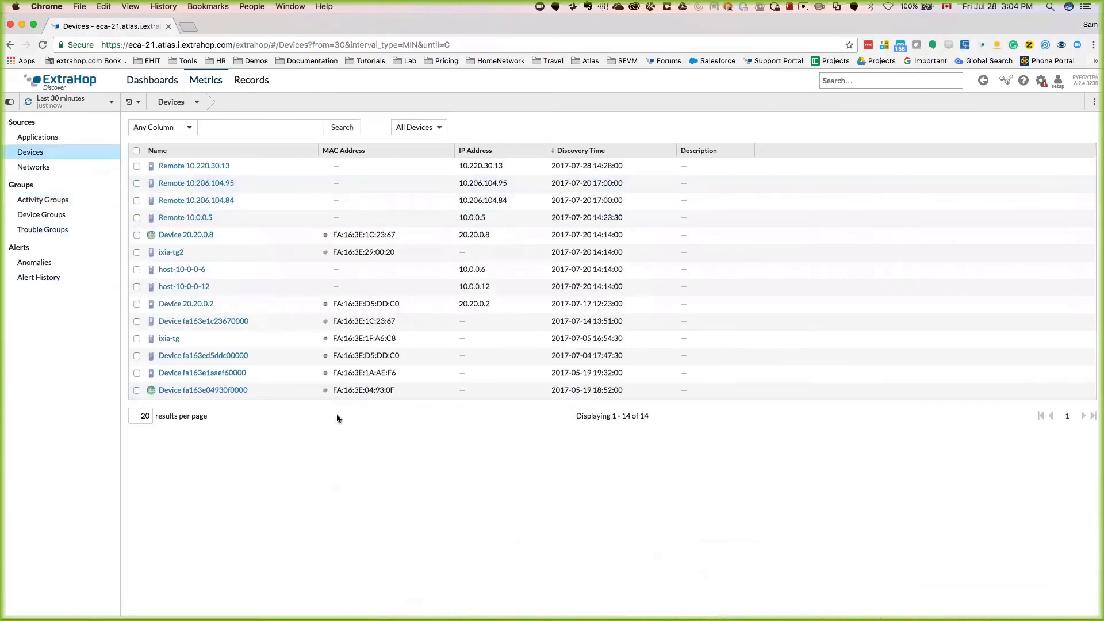
{"action": "left_click", "coordinate": [44, 205]}
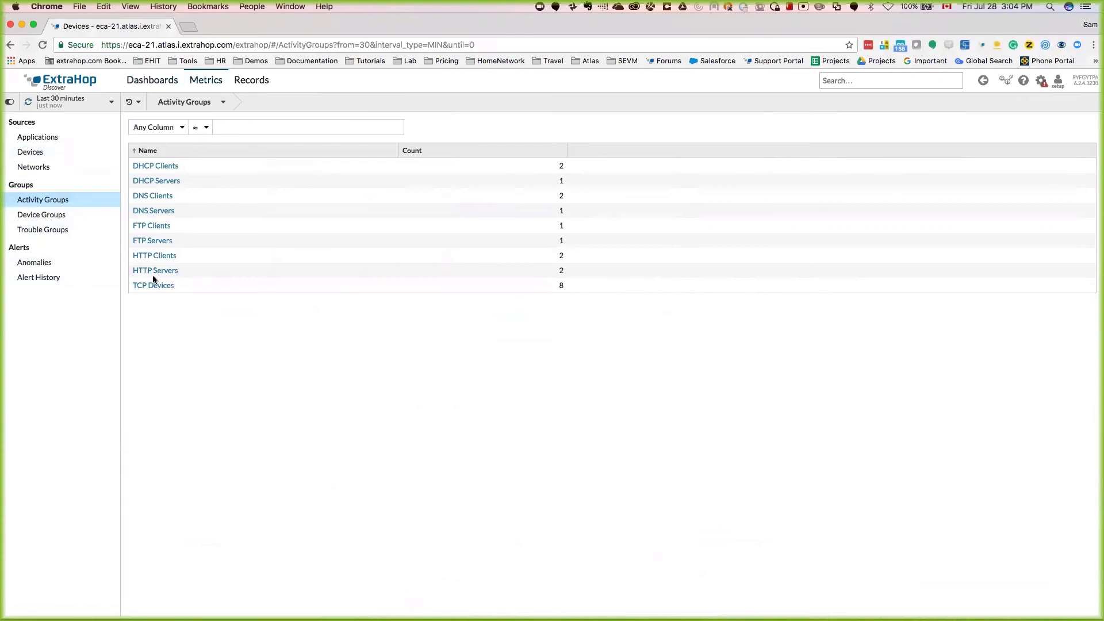
Open the HTTP Servers activity group and review its HTTP server metrics and its group throughput overview
{"action": "left_click", "coordinate": [173, 270]}
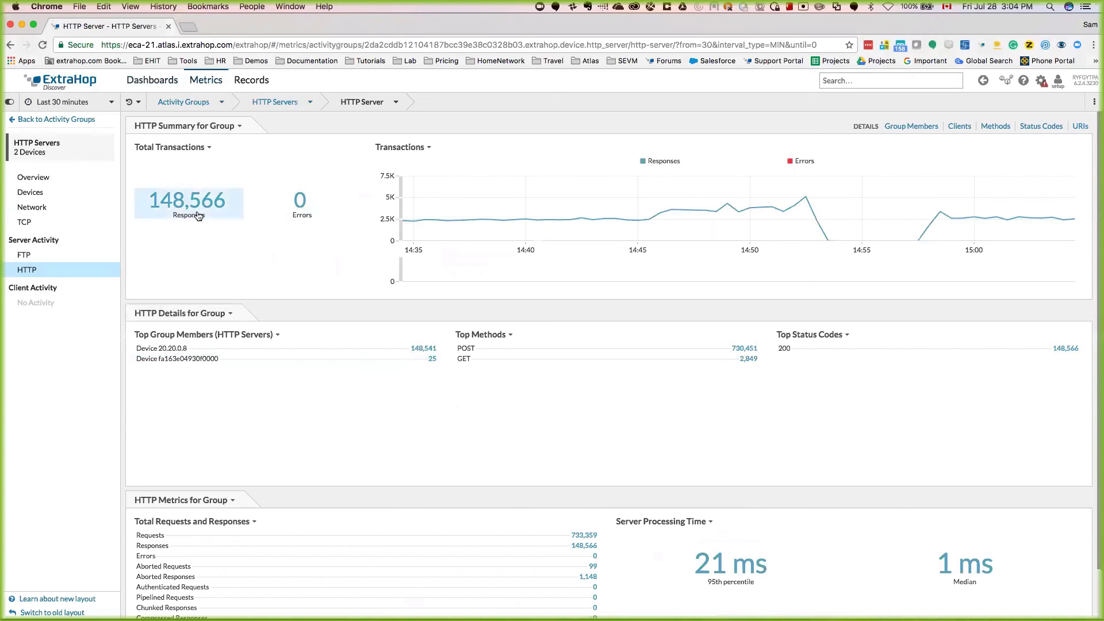
{"action": "scroll", "coordinate": [437, 413], "scroll_direction": "down", "scroll_amount": 2}
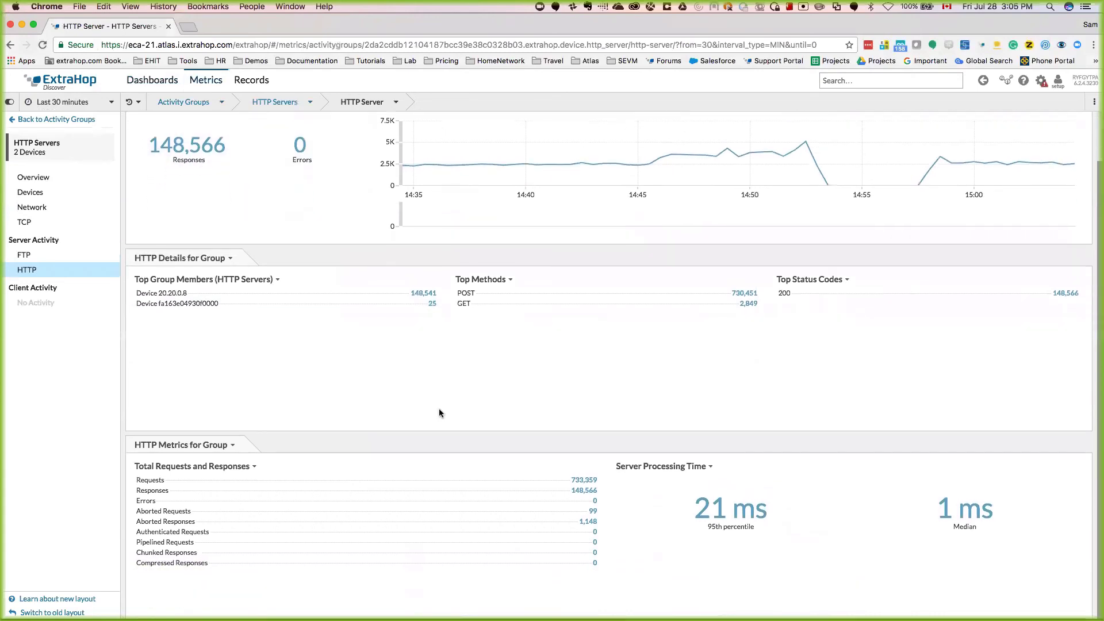
{"action": "scroll", "coordinate": [439, 408], "scroll_direction": "up", "scroll_amount": 2}
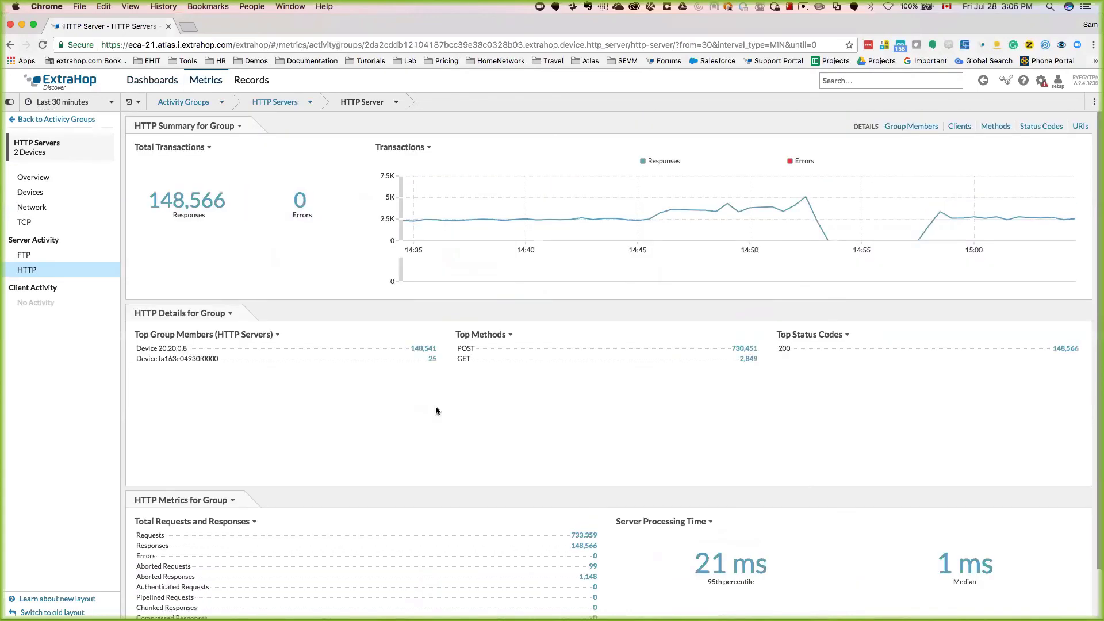
{"action": "left_click", "coordinate": [46, 178]}
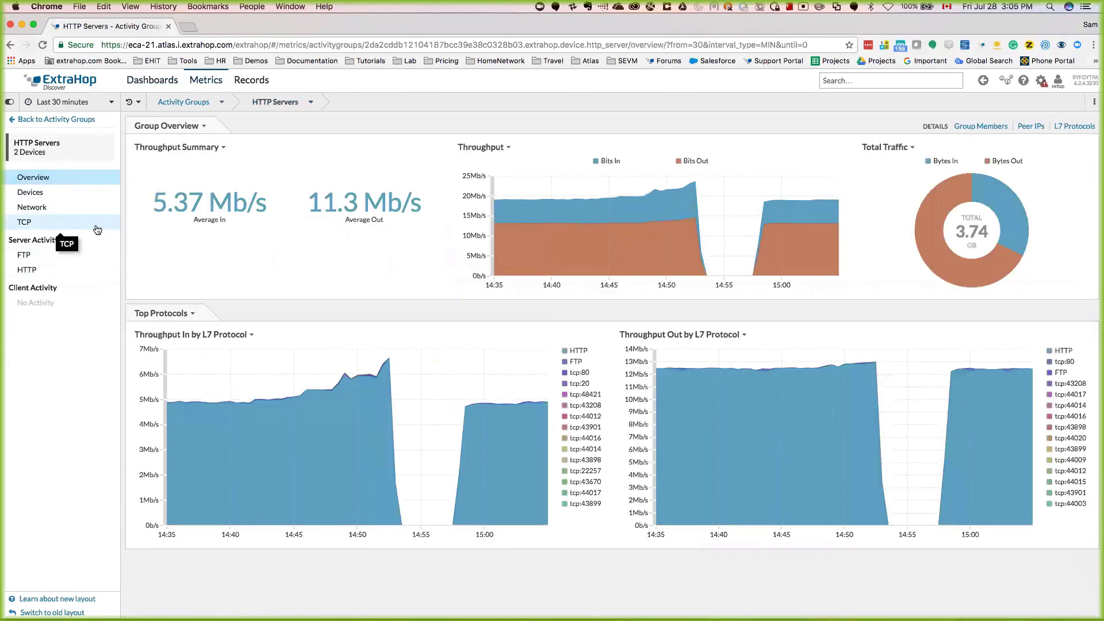
Open a new record query and refine it to the HTTP record type
{"action": "left_click", "coordinate": [263, 88]}
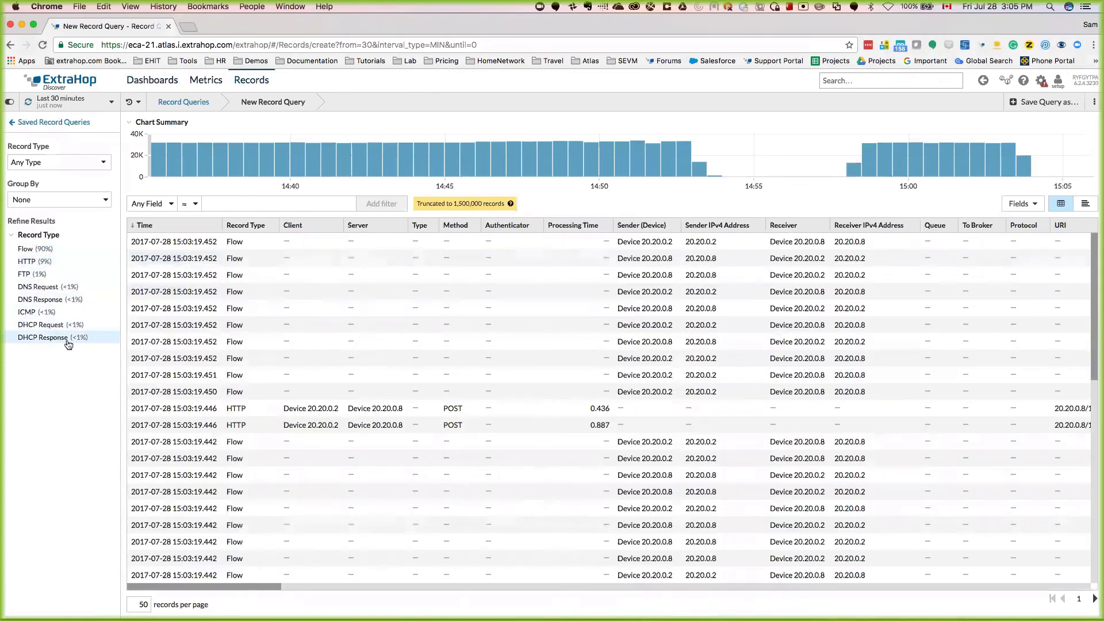
{"action": "left_click", "coordinate": [27, 262]}
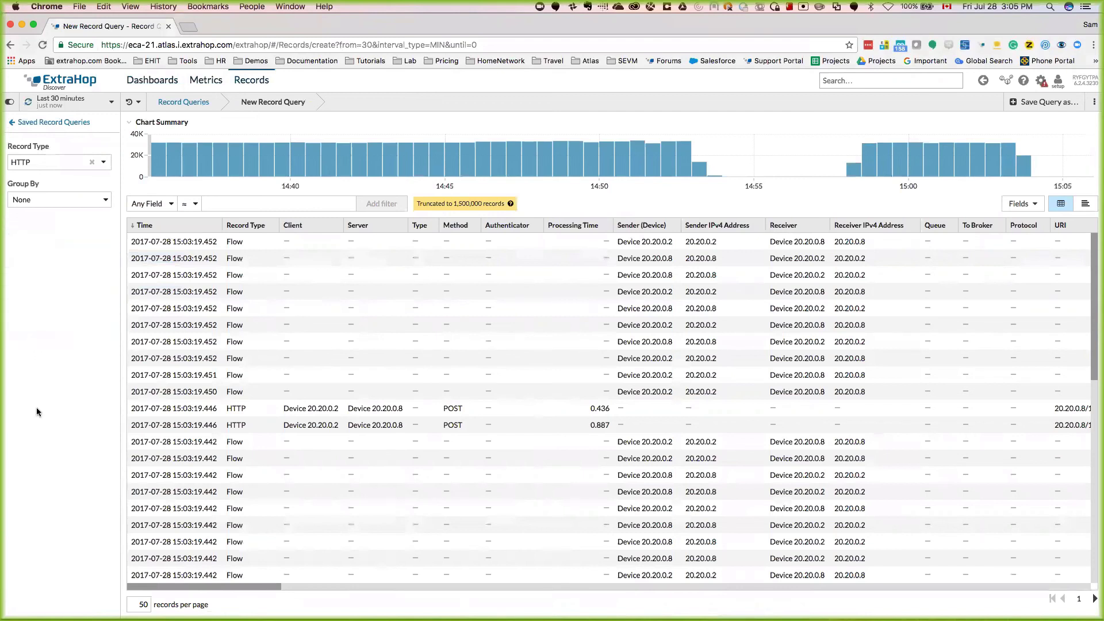